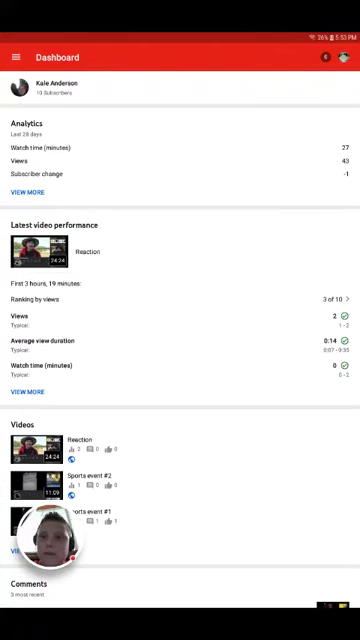
{"action": "scroll", "coordinate": [180, 330], "scroll_direction": "down", "scroll_amount": 1}
{"action": "scroll", "coordinate": [180, 330], "scroll_direction": "down", "scroll_amount": 2}
{"action": "scroll", "coordinate": [180, 330], "scroll_direction": "down", "scroll_amount": 2}
{"action": "scroll", "coordinate": [180, 330], "scroll_direction": "down", "scroll_amount": 2}
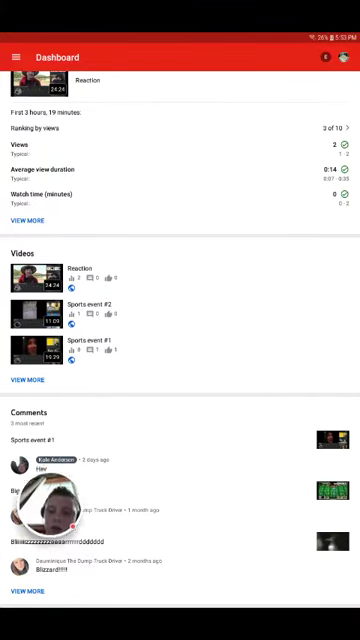
{"action": "scroll", "coordinate": [180, 330], "scroll_direction": "up", "scroll_amount": 1}
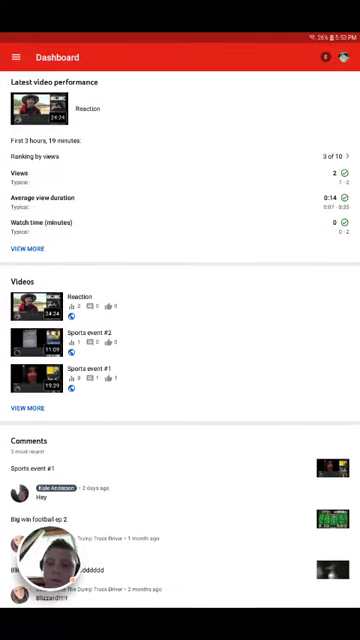
{"action": "scroll", "coordinate": [180, 330], "scroll_direction": "up", "scroll_amount": 3}
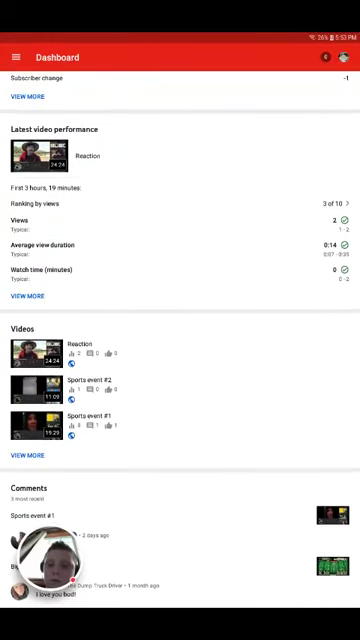
{"action": "scroll", "coordinate": [180, 330], "scroll_direction": "up", "scroll_amount": 2}
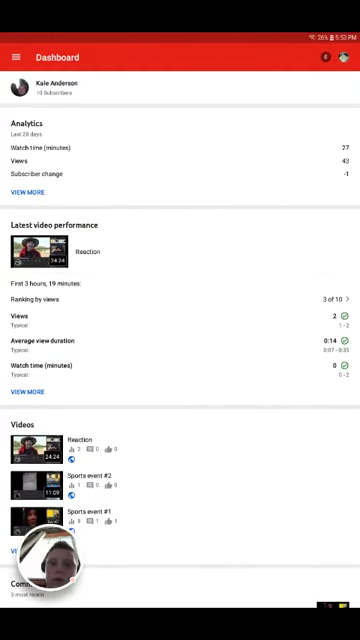
Check channel notifications, then open Analytics and look at average view duration.
{"action": "left_click", "coordinate": [325, 57]}
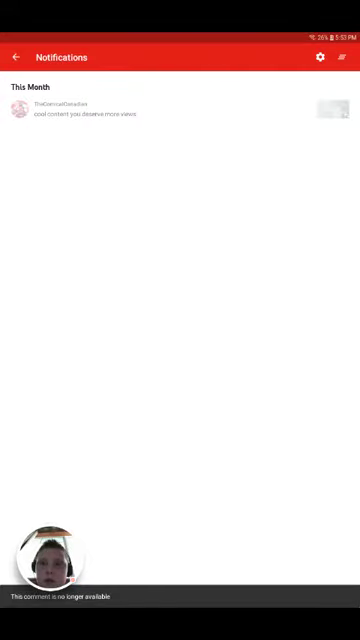
{"action": "left_click", "coordinate": [15, 57]}
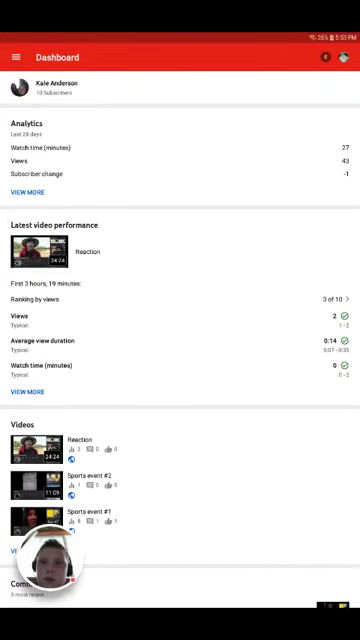
{"action": "left_click", "coordinate": [15, 57]}
{"action": "left_click", "coordinate": [40, 184]}
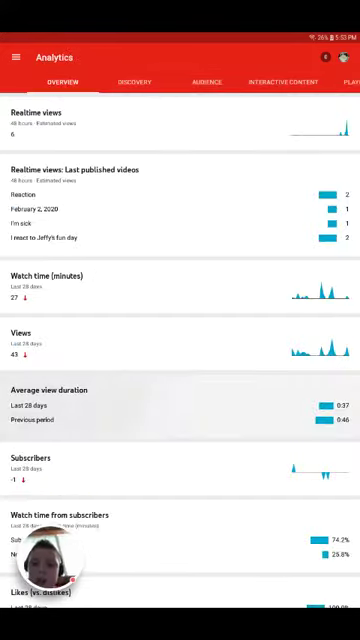
{"action": "left_click", "coordinate": [60, 405]}
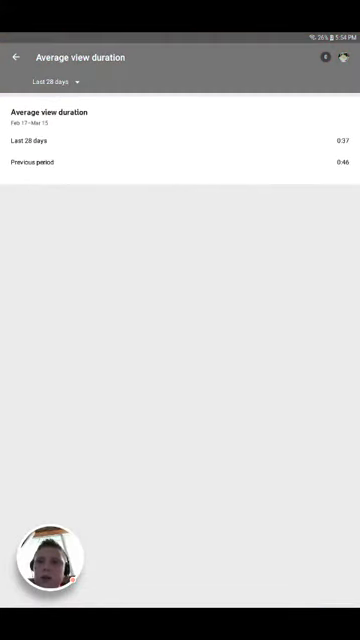
{"action": "left_click", "coordinate": [15, 57]}
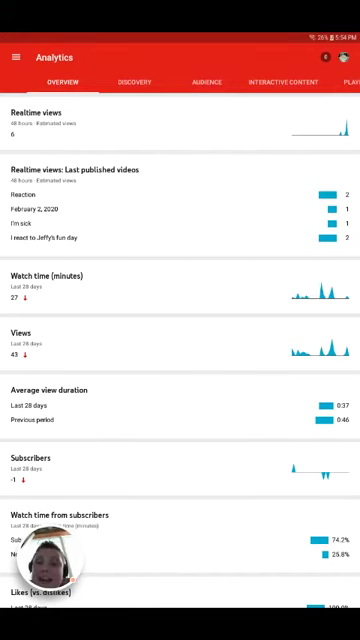
{"action": "scroll", "coordinate": [180, 340], "scroll_direction": "down", "scroll_amount": 1}
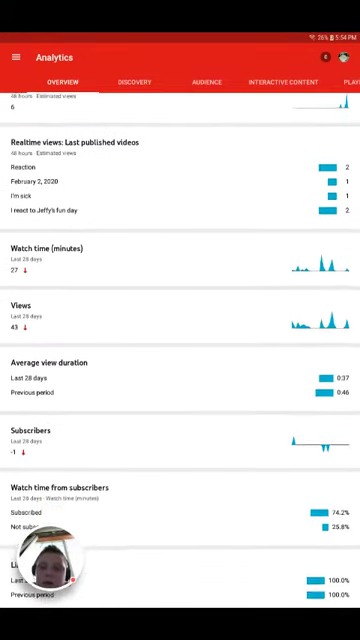
{"action": "scroll", "coordinate": [180, 340], "scroll_direction": "up", "scroll_amount": 1}
{"action": "scroll", "coordinate": [180, 340], "scroll_direction": "down", "scroll_amount": 1}
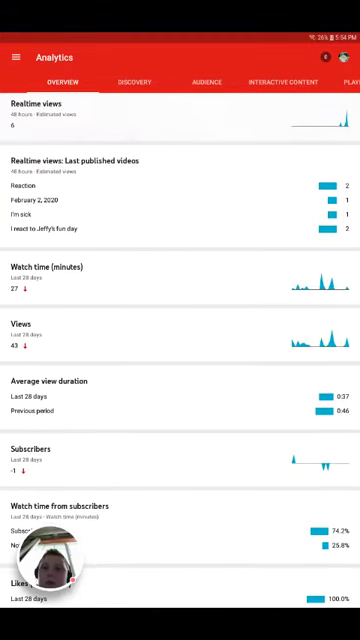
Chart the channel's views over its lifetime, Aug 2018 to Mar 2020, then go back.
{"action": "left_click", "coordinate": [60, 333]}
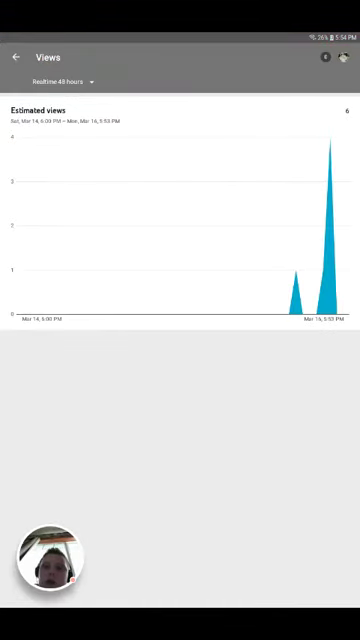
{"action": "left_click", "coordinate": [62, 81]}
{"action": "left_click", "coordinate": [100, 260]}
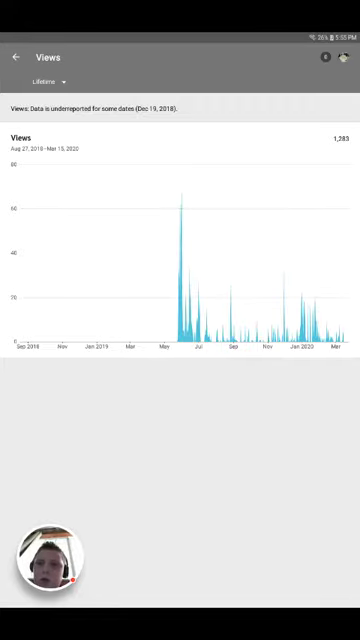
{"action": "left_click", "coordinate": [15, 57]}
View realtime views of recent videos for 60 minutes, then 48 hours.
{"action": "left_click", "coordinate": [150, 190]}
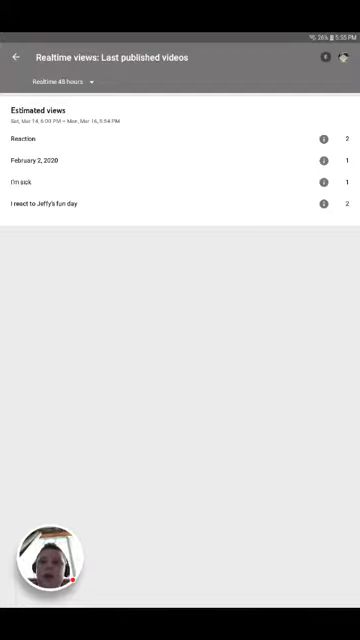
{"action": "left_click", "coordinate": [62, 81]}
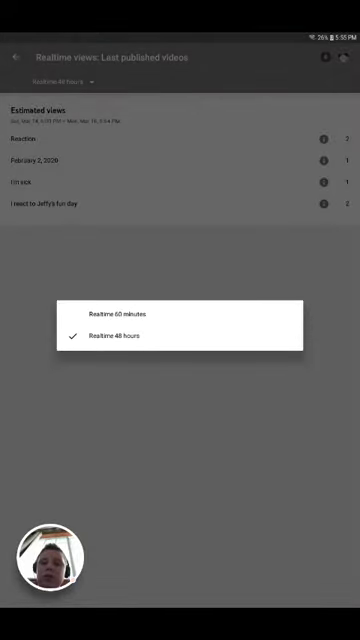
{"action": "left_click", "coordinate": [117, 314]}
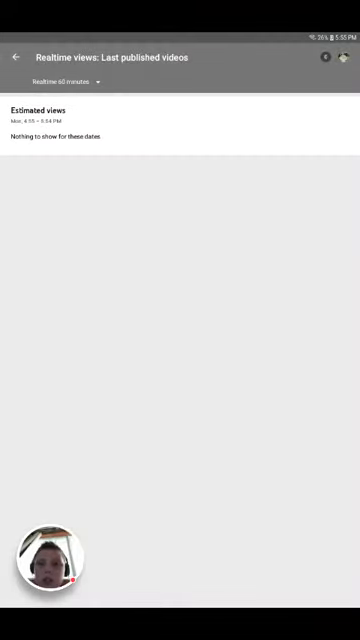
{"action": "left_click", "coordinate": [62, 81]}
{"action": "left_click", "coordinate": [114, 335]}
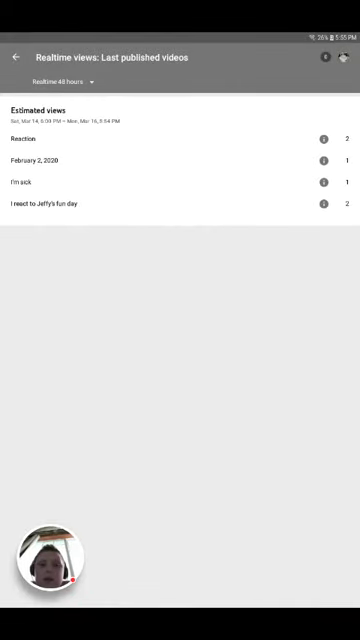
{"action": "left_click", "coordinate": [15, 57]}
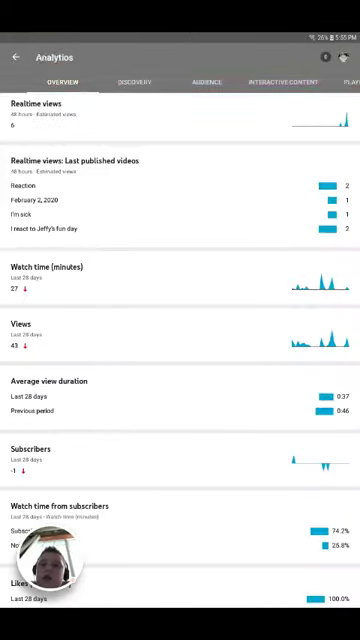
Show lifetime watch time (1,225 minutes since Aug 2018) and return to the overview.
{"action": "left_click", "coordinate": [150, 278]}
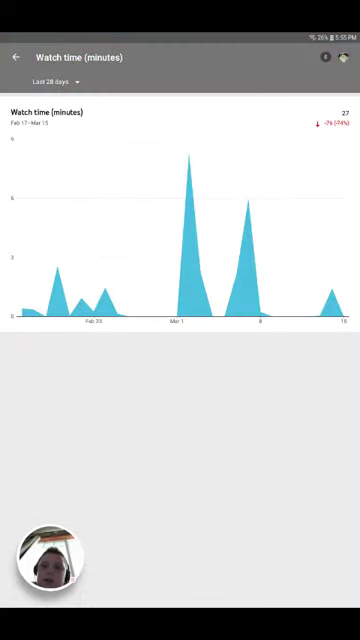
{"action": "left_click", "coordinate": [55, 81]}
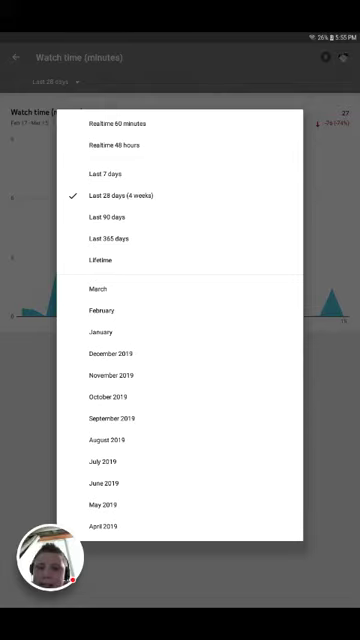
{"action": "left_click", "coordinate": [107, 194]}
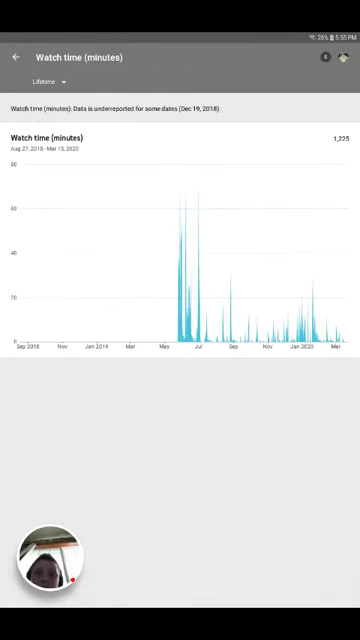
{"action": "left_click", "coordinate": [15, 57]}
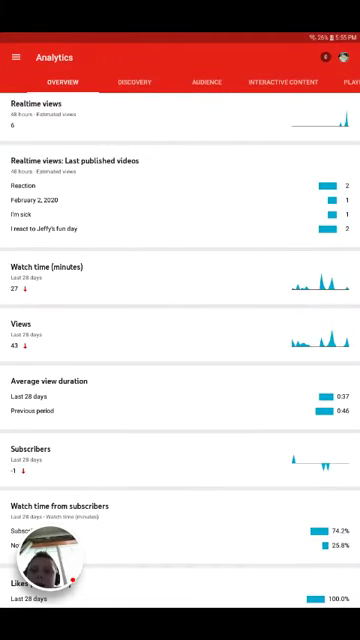
{"action": "left_click", "coordinate": [180, 335]}
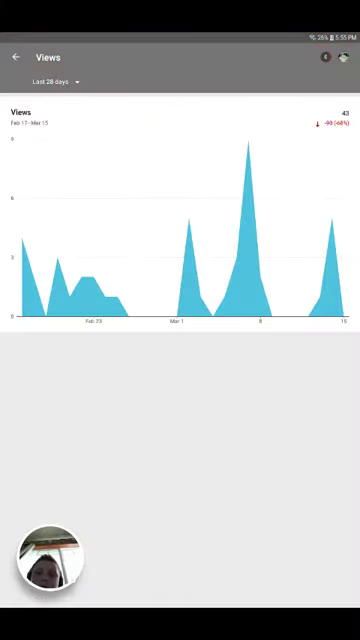
{"action": "left_click", "coordinate": [55, 81]}
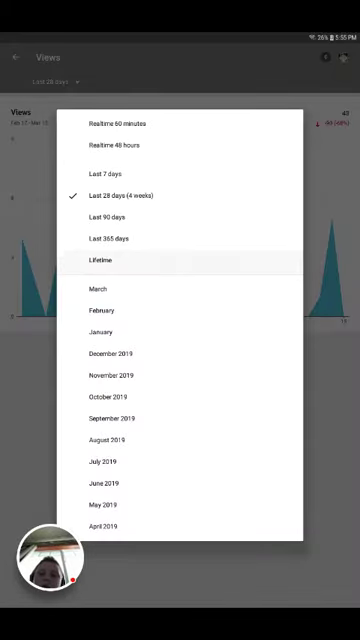
{"action": "left_click", "coordinate": [100, 260]}
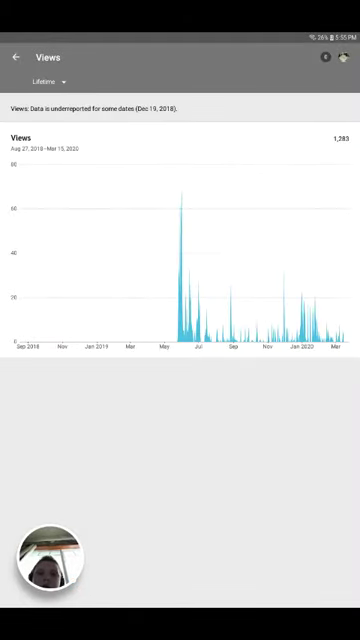
{"action": "left_click", "coordinate": [16, 57]}
{"action": "scroll", "coordinate": [180, 300], "scroll_direction": "up", "scroll_amount": 2}
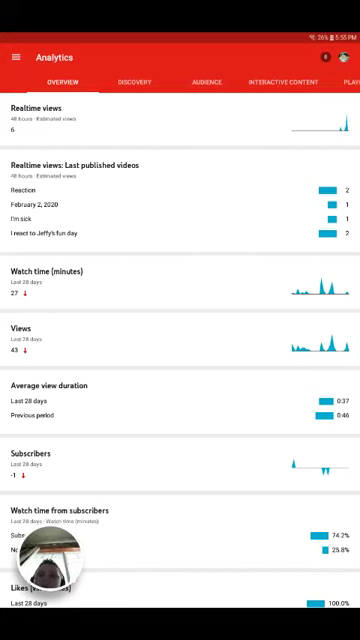
{"action": "left_click", "coordinate": [180, 338]}
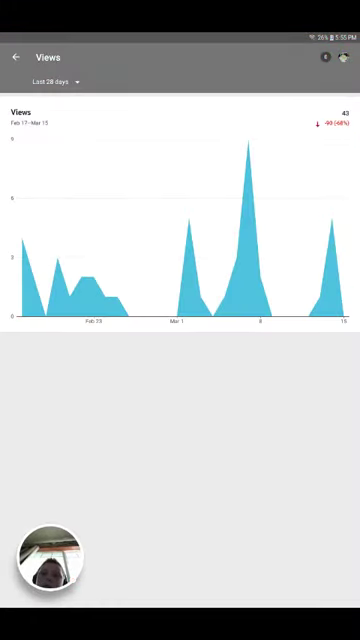
{"action": "left_click", "coordinate": [55, 81]}
{"action": "left_click", "coordinate": [100, 260]}
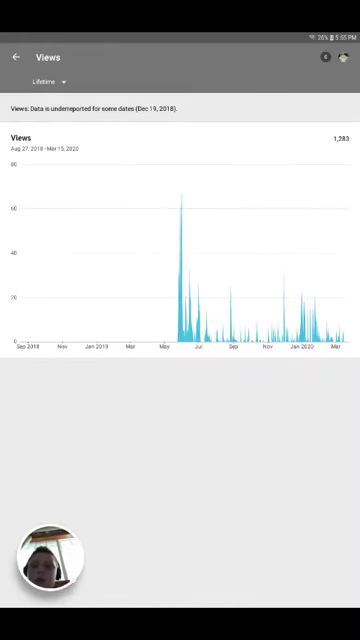
{"action": "left_click", "coordinate": [15, 57]}
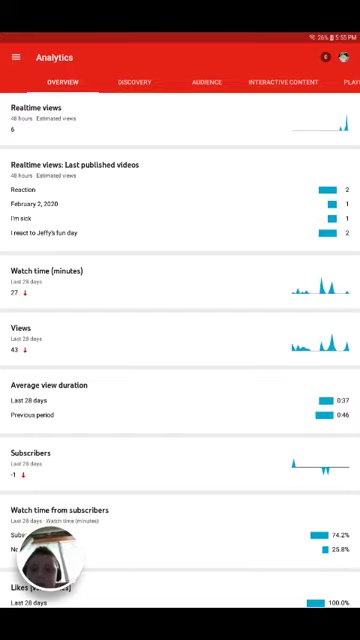
Look at the Average view duration report without changing its period.
{"action": "left_click", "coordinate": [60, 400]}
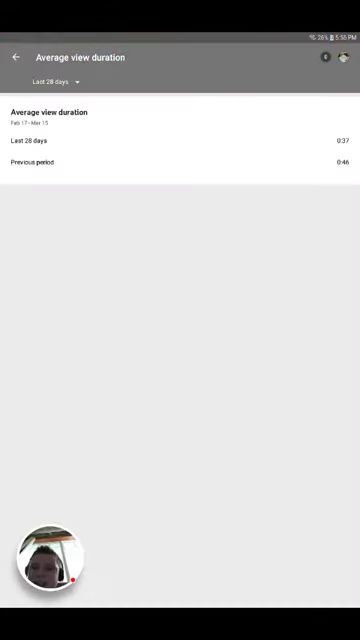
{"action": "left_click", "coordinate": [50, 81]}
{"action": "left_click", "coordinate": [100, 260]}
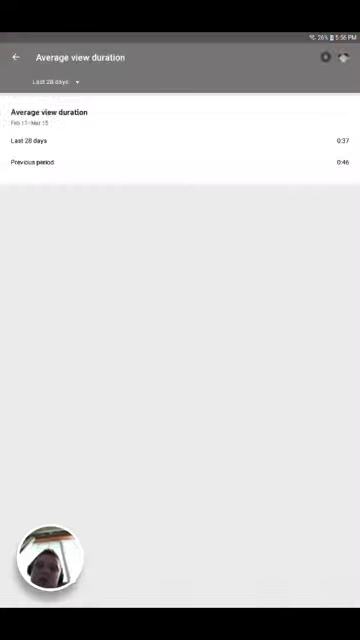
{"action": "left_click", "coordinate": [15, 57]}
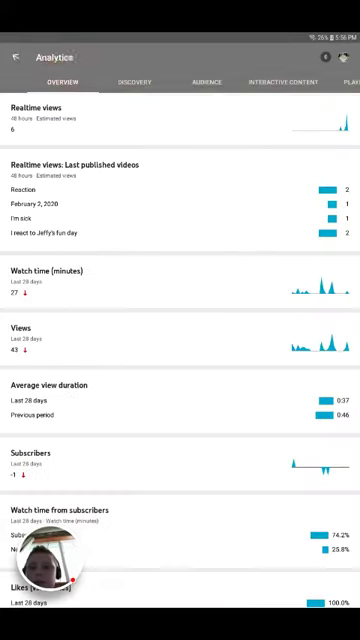
{"action": "scroll", "coordinate": [180, 350], "scroll_direction": "down", "scroll_amount": 1}
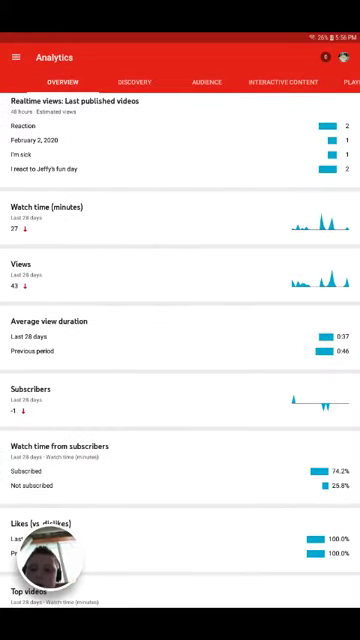
Show lifetime subscriber changes (+10 since Aug 2018).
{"action": "left_click", "coordinate": [30, 395]}
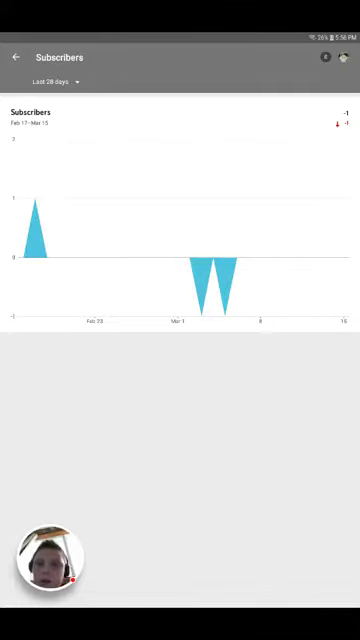
{"action": "left_click", "coordinate": [55, 81]}
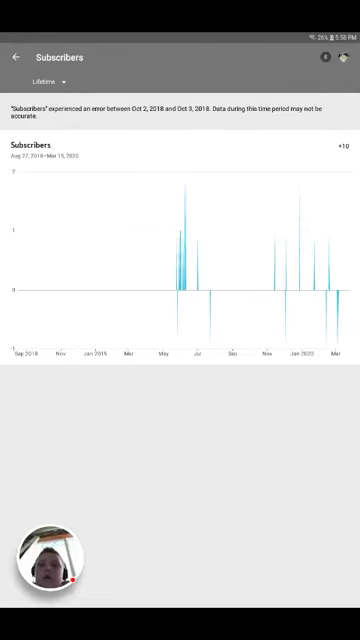
{"action": "left_click", "coordinate": [15, 57]}
{"action": "scroll", "coordinate": [180, 350], "scroll_direction": "down", "scroll_amount": 2}
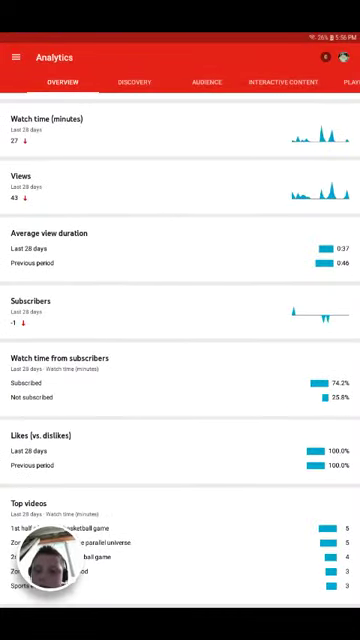
{"action": "left_click", "coordinate": [180, 450]}
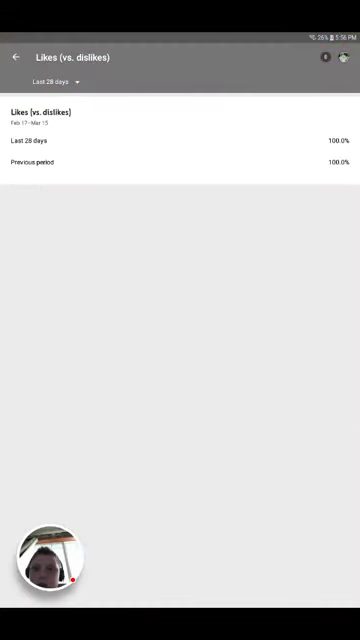
Show Likes (vs. dislikes) for March, then for the lifetime.
{"action": "left_click", "coordinate": [55, 81]}
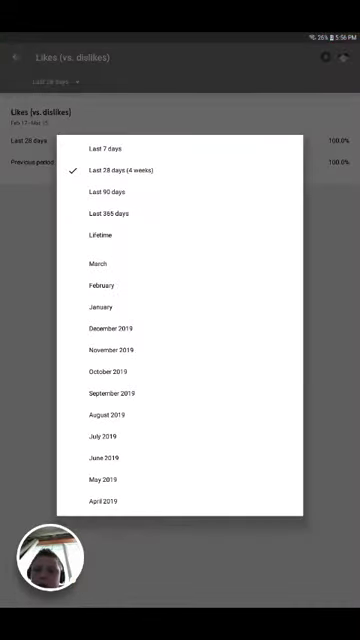
{"action": "left_click", "coordinate": [121, 170]}
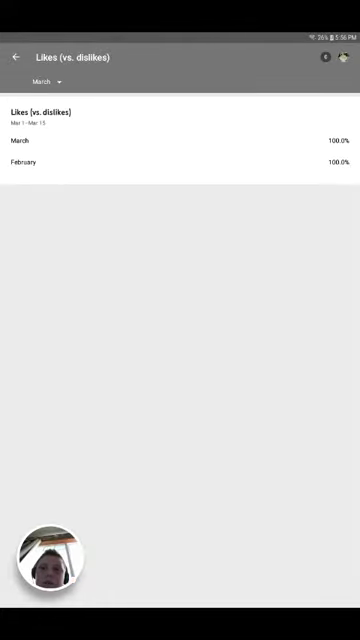
{"action": "left_click", "coordinate": [45, 81]}
{"action": "left_click", "coordinate": [100, 263]}
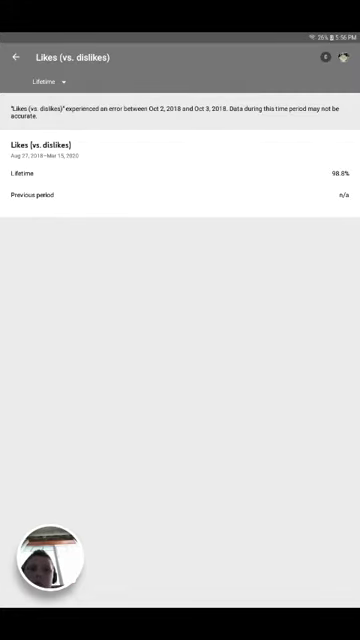
{"action": "left_click", "coordinate": [15, 57]}
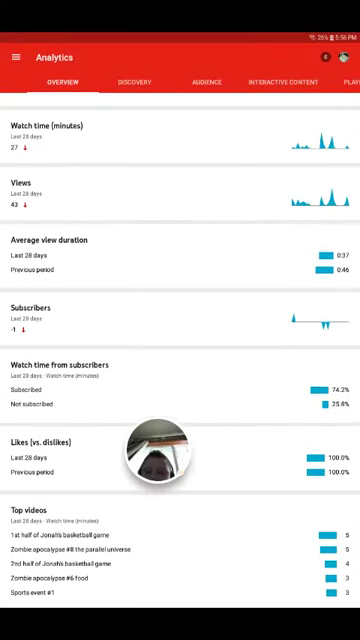
List lifetime Top videos, led by a 55-minute video, then go back.
{"action": "left_click", "coordinate": [100, 540]}
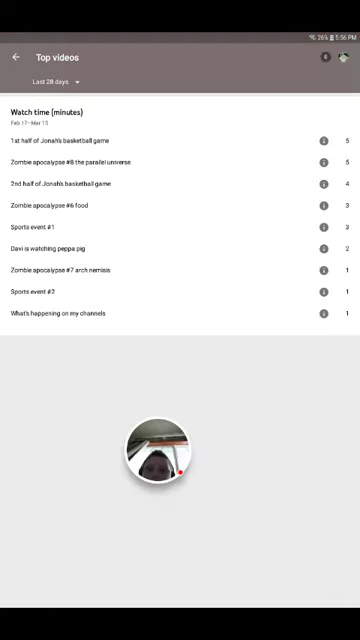
{"action": "left_click", "coordinate": [55, 81]}
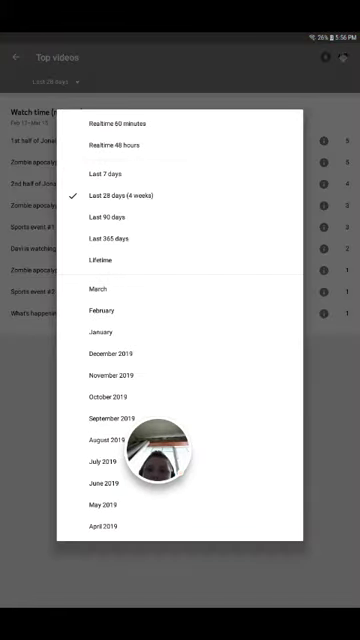
{"action": "left_click", "coordinate": [180, 128]}
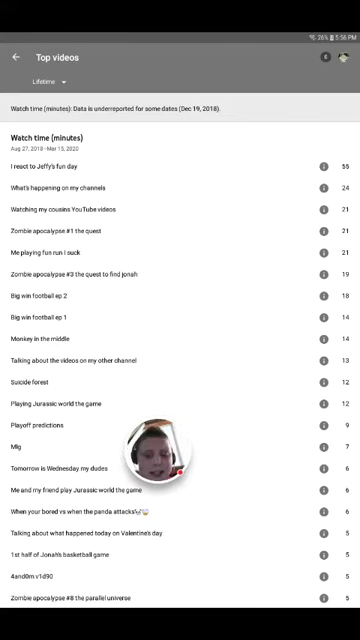
{"action": "scroll", "coordinate": [180, 350], "scroll_direction": "down", "scroll_amount": 10}
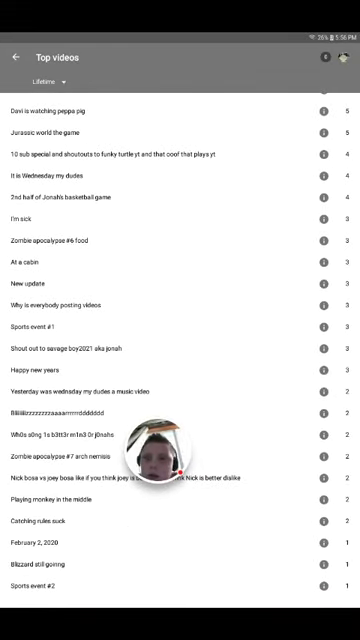
{"action": "left_click", "coordinate": [15, 57]}
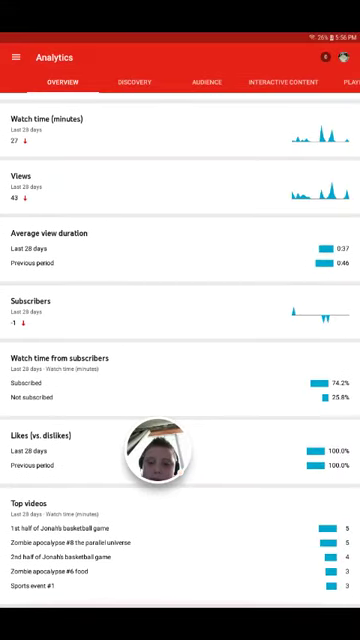
In Discovery reports, chart lifetime impressions (11,441 since Aug 2018).
{"action": "left_click_drag", "start_coordinate": [300, 350], "coordinate": [60, 350]}
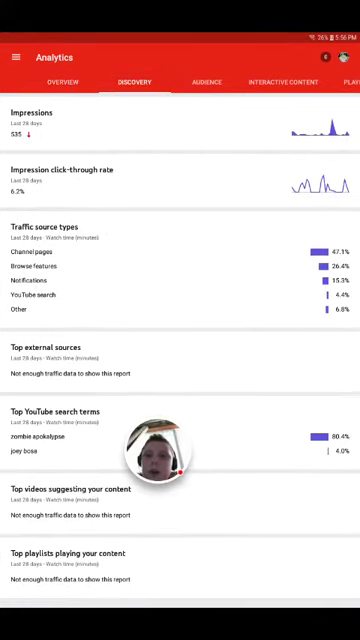
{"action": "left_click", "coordinate": [180, 125]}
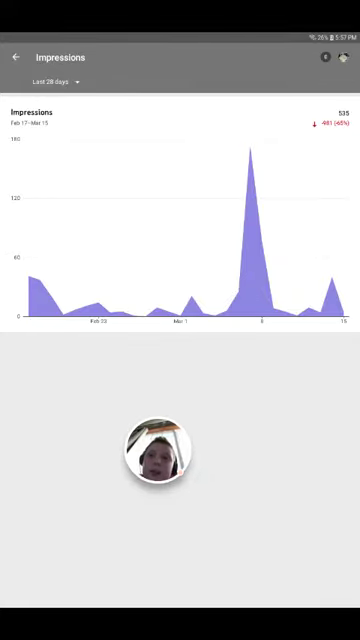
{"action": "left_click", "coordinate": [55, 81]}
{"action": "left_click", "coordinate": [121, 169]}
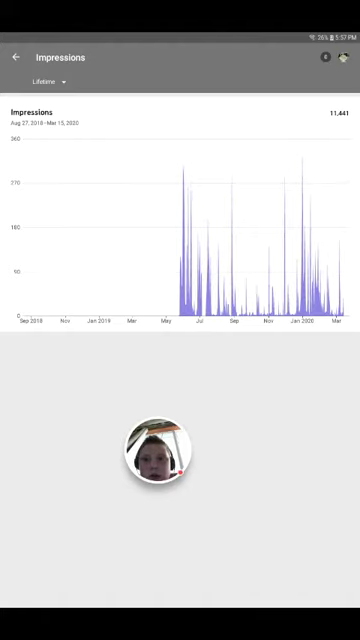
{"action": "left_click", "coordinate": [15, 57]}
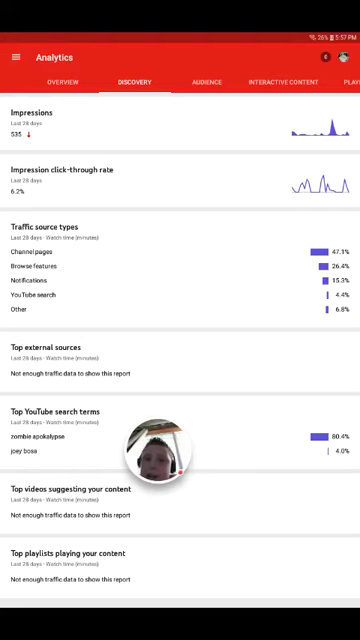
Set the Impression click-through rate chart to Lifetime, then go to Traffic source types.
{"action": "left_click", "coordinate": [180, 180]}
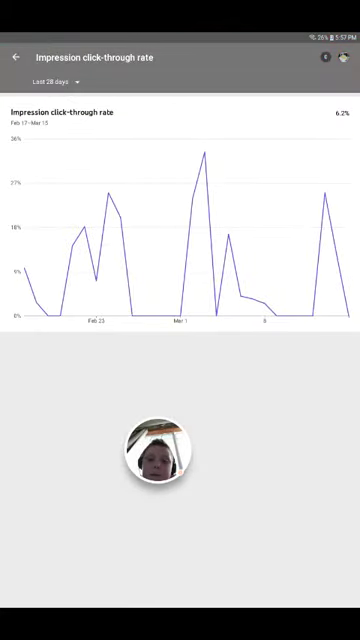
{"action": "left_click", "coordinate": [57, 81]}
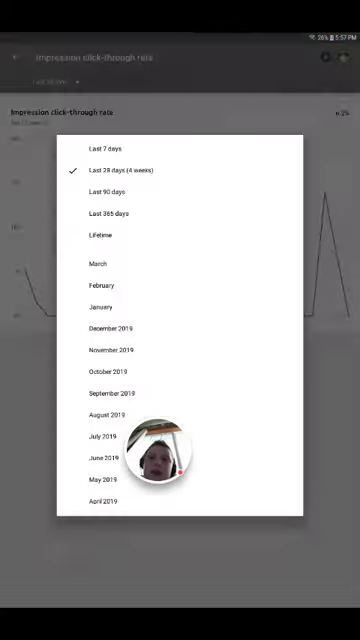
{"action": "left_click", "coordinate": [100, 235]}
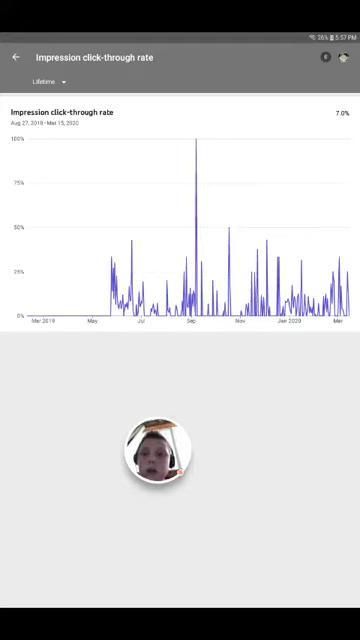
{"action": "left_click", "coordinate": [16, 57]}
{"action": "left_click", "coordinate": [45, 228]}
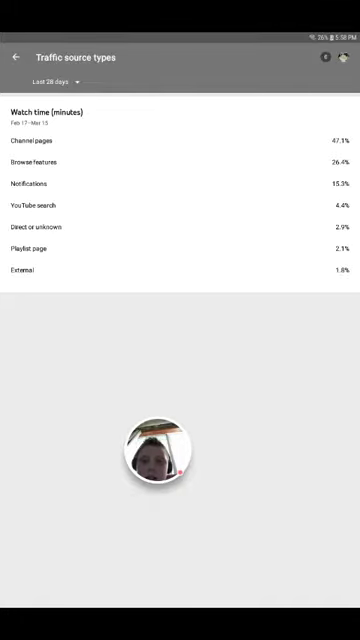
Set Traffic source types to Lifetime and return to Discovery reports.
{"action": "left_click", "coordinate": [55, 82]}
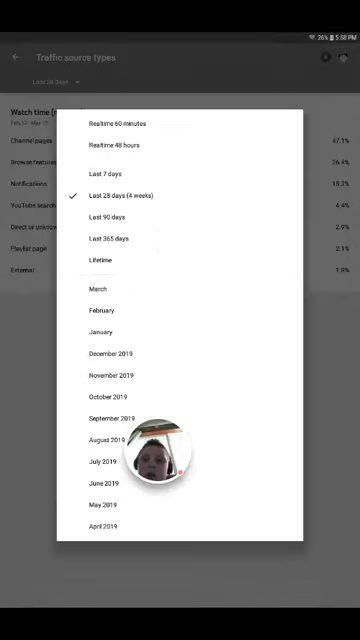
{"action": "left_click", "coordinate": [101, 260]}
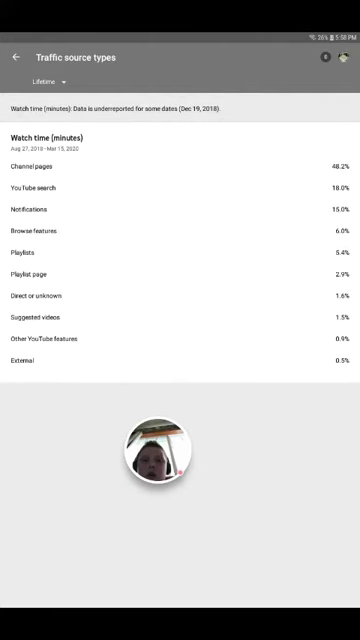
{"action": "left_click", "coordinate": [15, 57]}
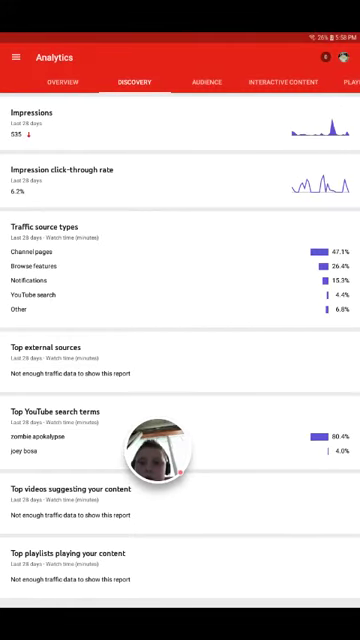
Show lifetime Top external sources, led by Samsung Email at 53.4%.
{"action": "left_click", "coordinate": [60, 355]}
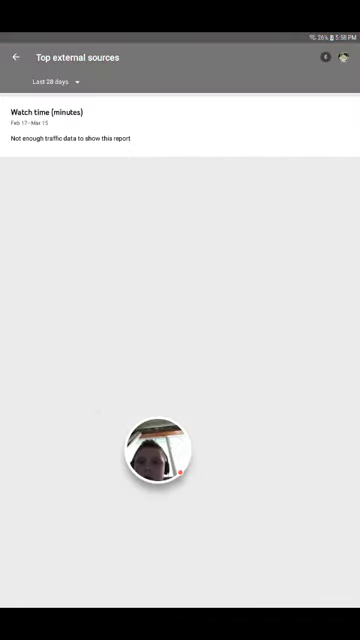
{"action": "left_click", "coordinate": [55, 81]}
{"action": "left_click", "coordinate": [100, 234]}
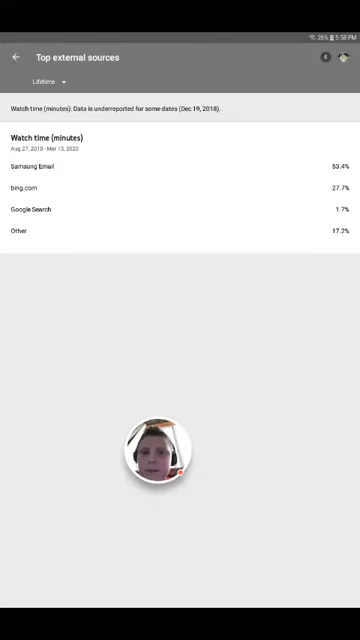
{"action": "left_click", "coordinate": [15, 57]}
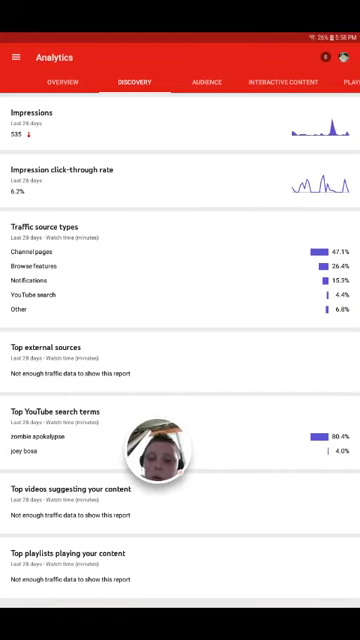
Show Top YouTube search terms for the lifetime.
{"action": "left_click", "coordinate": [60, 420]}
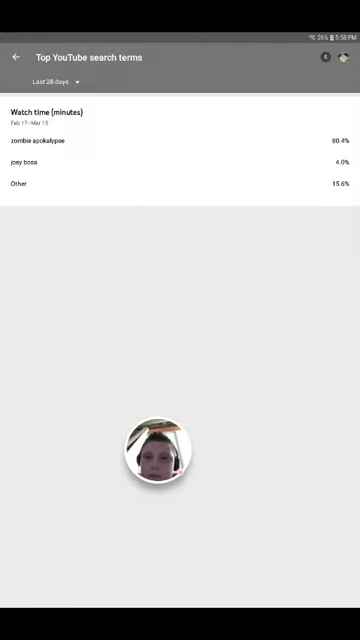
{"action": "left_click", "coordinate": [55, 82]}
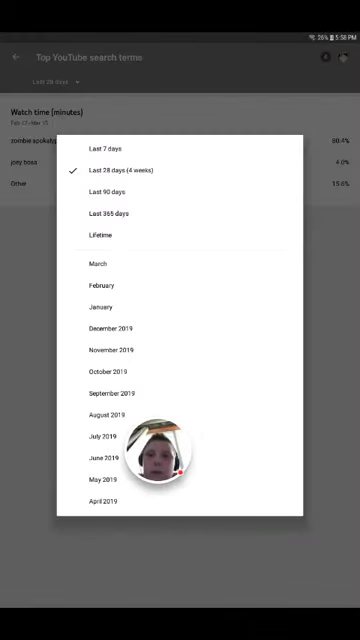
{"action": "left_click", "coordinate": [100, 235]}
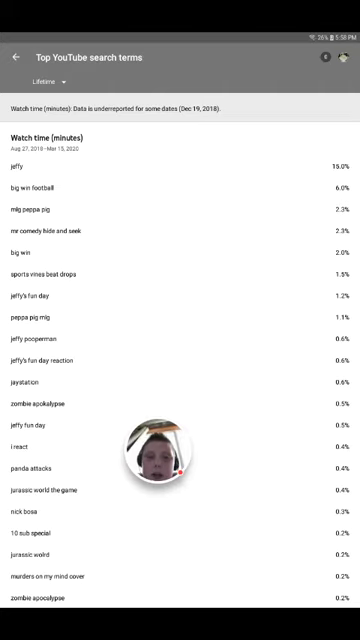
{"action": "left_click", "coordinate": [16, 57]}
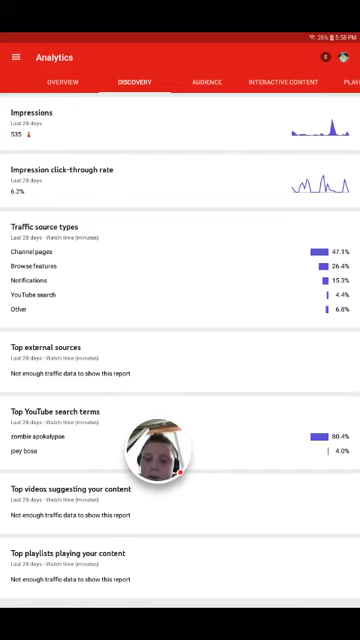
Show lifetime Top videos suggesting your content, led by Zombie apocalypse #3 at 10.9%.
{"action": "left_click", "coordinate": [70, 500]}
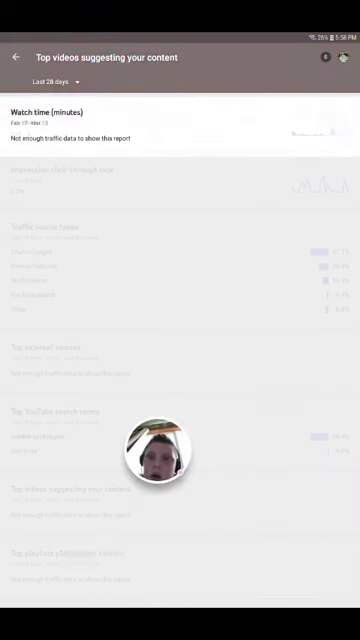
{"action": "left_click", "coordinate": [55, 81]}
{"action": "left_click", "coordinate": [100, 234]}
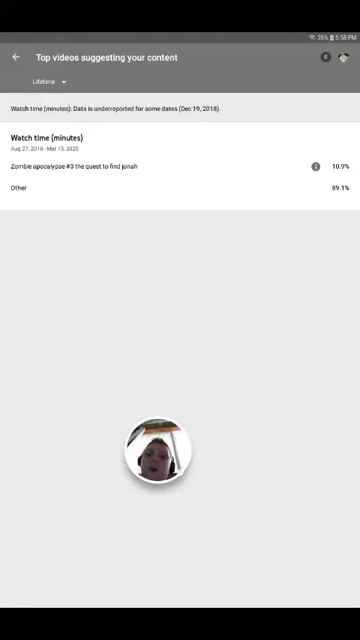
{"action": "left_click", "coordinate": [16, 57]}
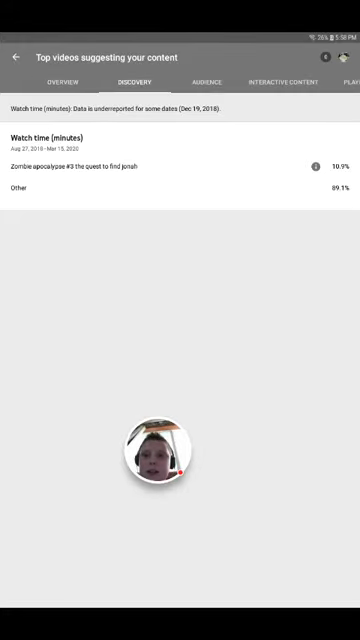
{"action": "left_click", "coordinate": [70, 566]}
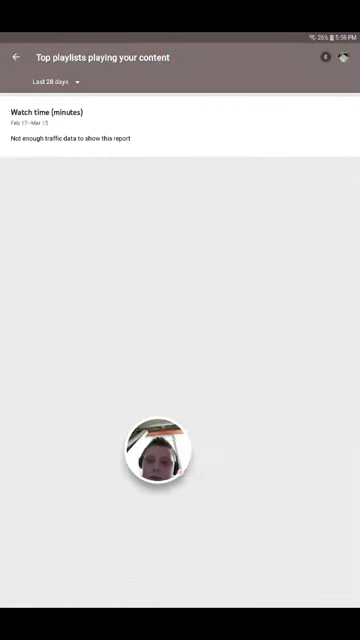
Set Top playlists to Lifetime, led by Uploads from Kale Anderson at 93.1%.
{"action": "left_click", "coordinate": [55, 81]}
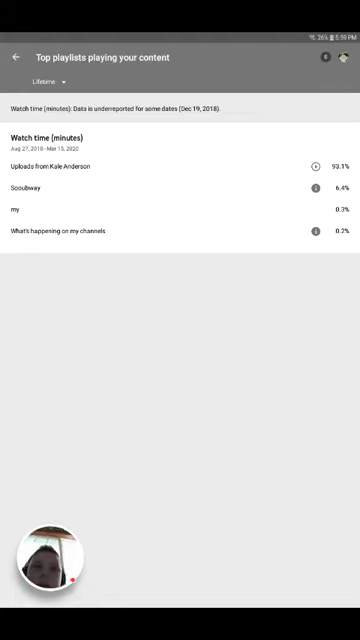
{"action": "left_click", "coordinate": [15, 57]}
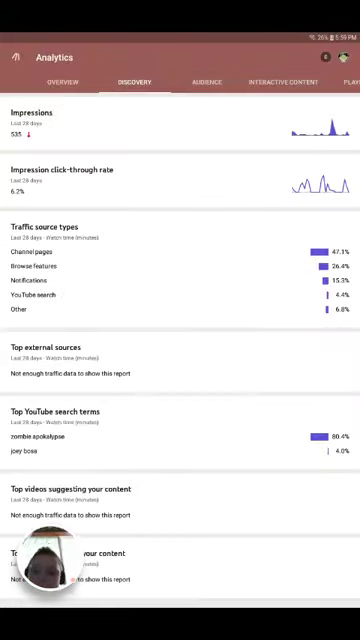
In Audience analytics, set the Gender report to Lifetime, showing 100% female.
{"action": "key", "text": "alt+Tab"}
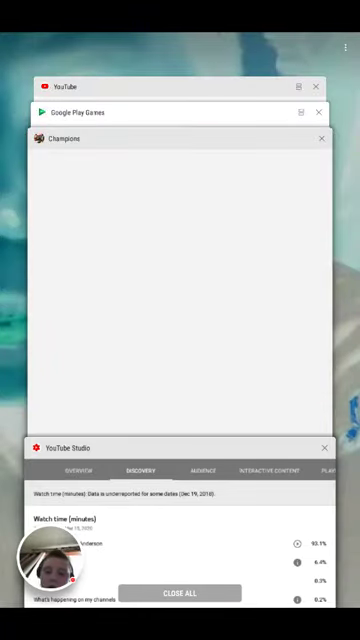
{"action": "key", "text": "alt+Tab"}
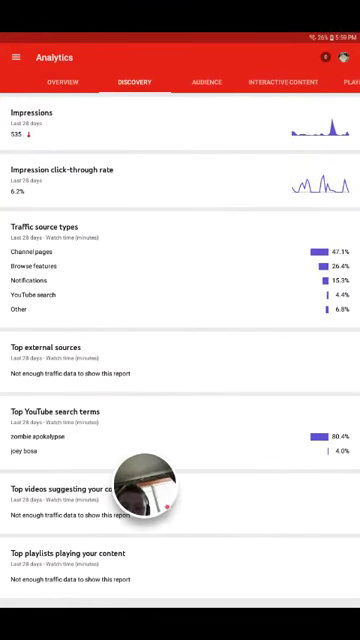
{"action": "left_click", "coordinate": [206, 82]}
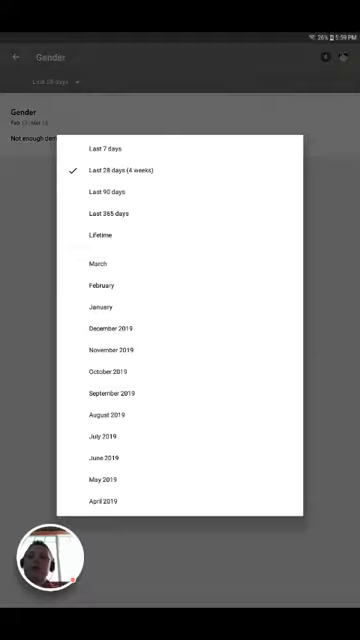
{"action": "left_click", "coordinate": [100, 235]}
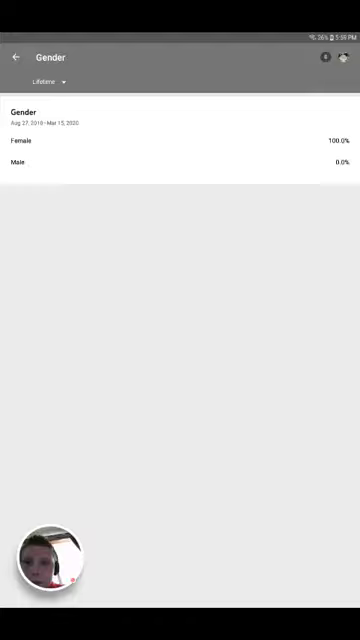
{"action": "left_click", "coordinate": [15, 57]}
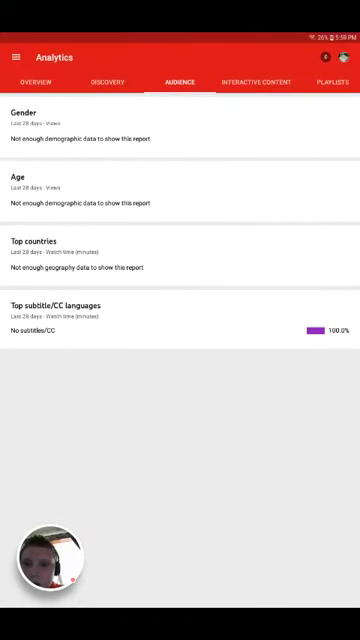
Switch the Age report to Lifetime, showing 100% aged 25–34.
{"action": "left_click", "coordinate": [80, 190]}
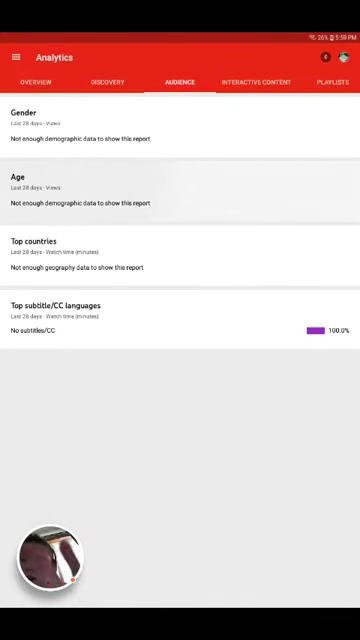
{"action": "left_click", "coordinate": [52, 81]}
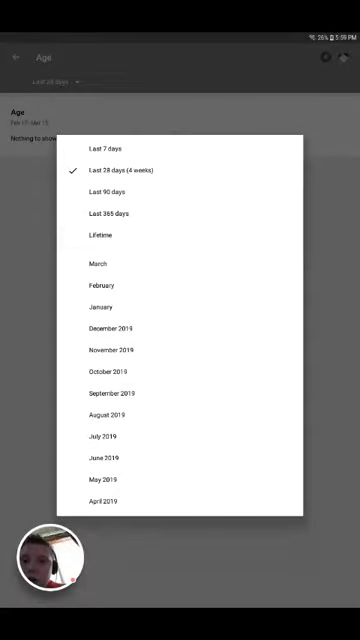
{"action": "left_click", "coordinate": [100, 235]}
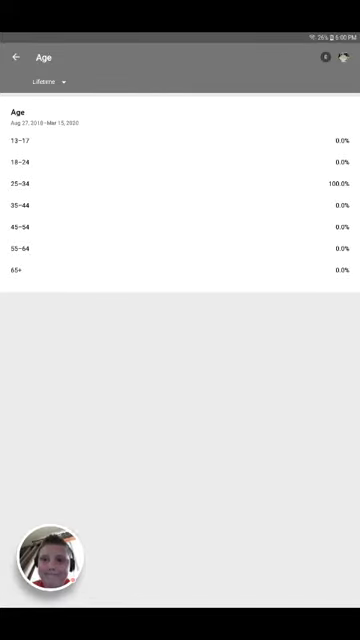
{"action": "key", "text": "Escape"}
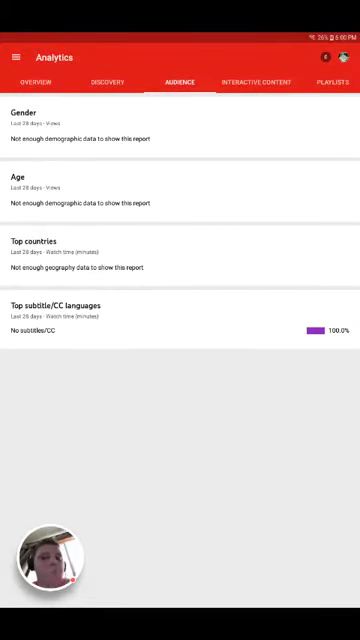
Switch the Top countries report to Lifetime, showing United States at 40.1%.
{"action": "left_click", "coordinate": [90, 255]}
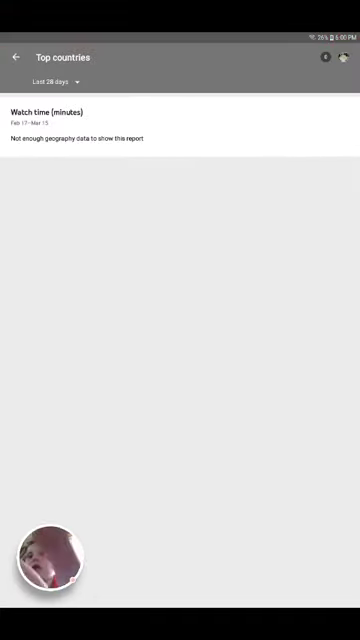
{"action": "left_click", "coordinate": [52, 82]}
{"action": "left_click", "coordinate": [100, 235]}
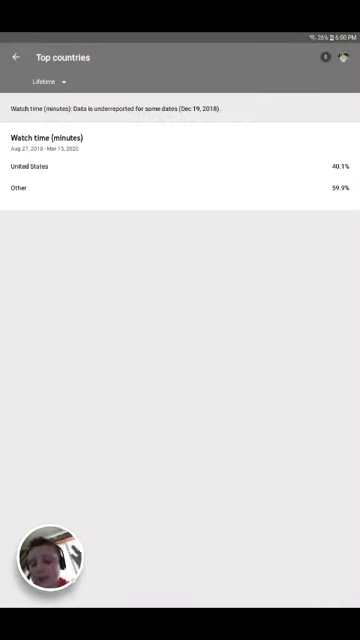
Show lifetime subtitle/CC language watch time (99.4% without subtitles), then go to Interactive Content analytics.
{"action": "left_click", "coordinate": [16, 57]}
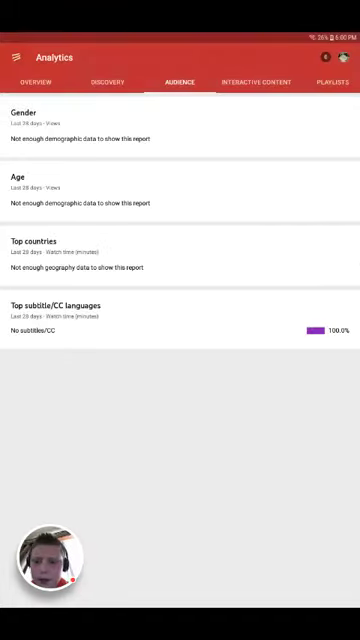
{"action": "left_click", "coordinate": [55, 310]}
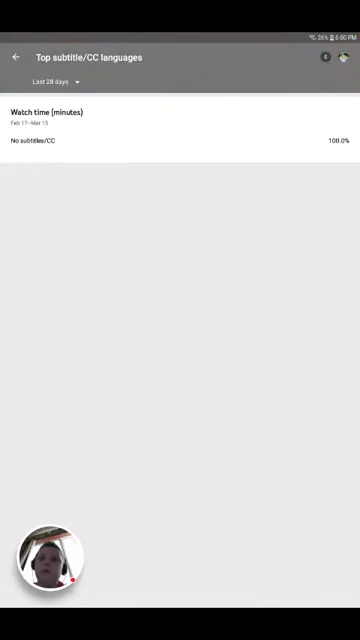
{"action": "left_click", "coordinate": [55, 81]}
{"action": "left_click", "coordinate": [100, 234]}
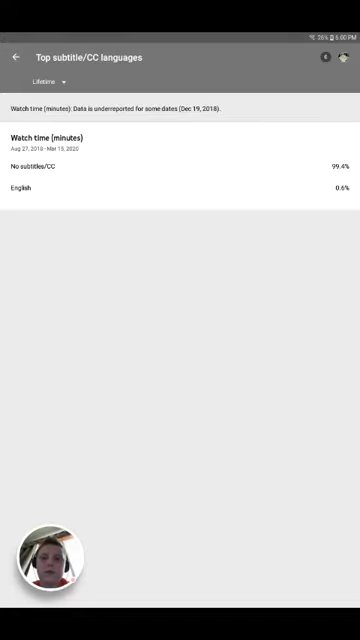
{"action": "left_click", "coordinate": [16, 57]}
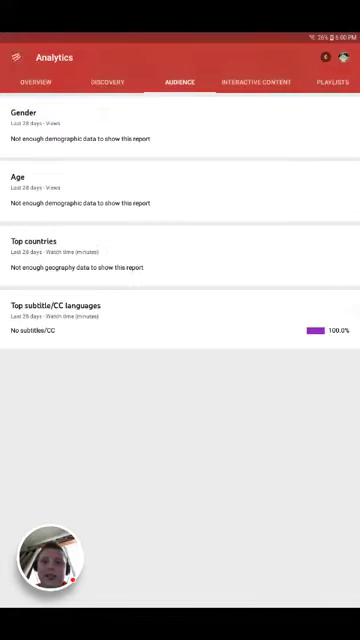
{"action": "left_click", "coordinate": [256, 82]}
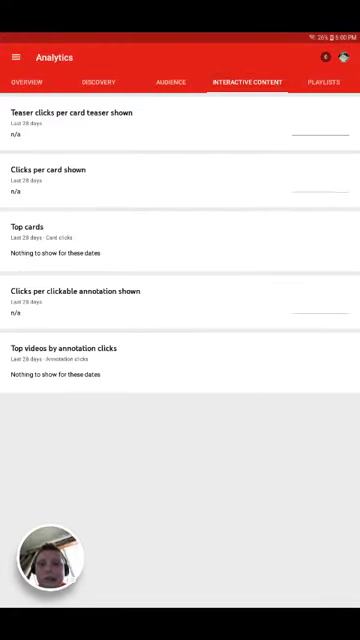
Set the 'Teaser clicks per card teaser shown' chart to Lifetime, which shows no data.
{"action": "left_click", "coordinate": [70, 122]}
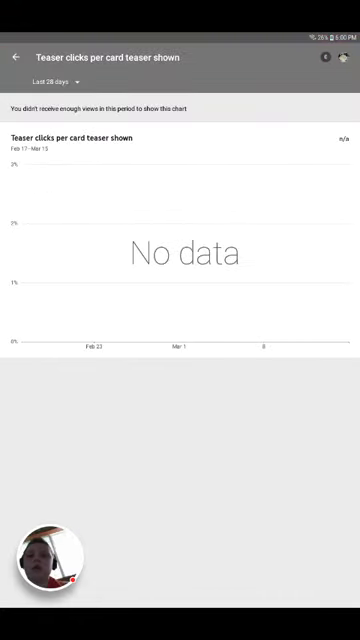
{"action": "left_click", "coordinate": [55, 82]}
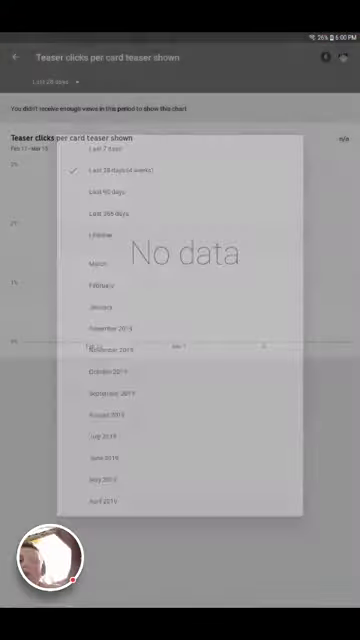
{"action": "left_click", "coordinate": [101, 235]}
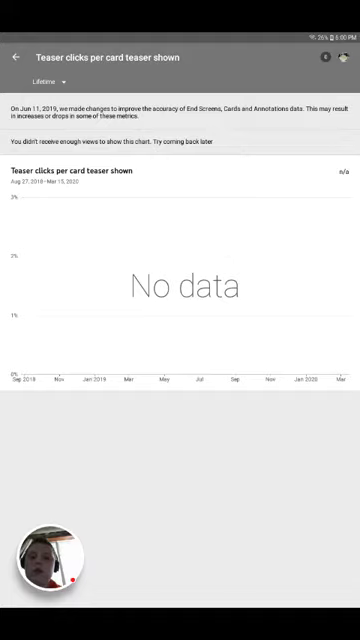
{"action": "left_click", "coordinate": [15, 57]}
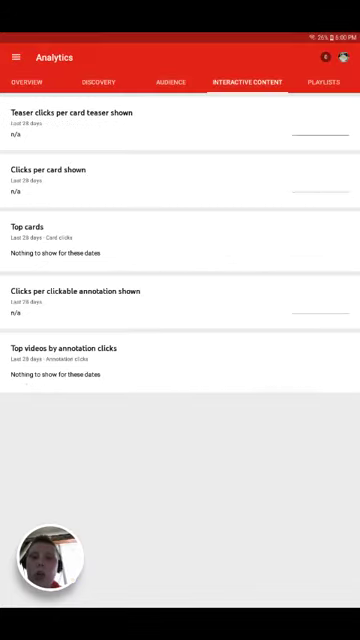
{"action": "left_click", "coordinate": [70, 120]}
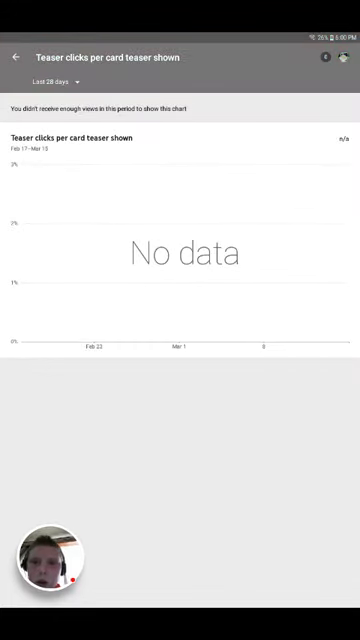
{"action": "left_click", "coordinate": [55, 81]}
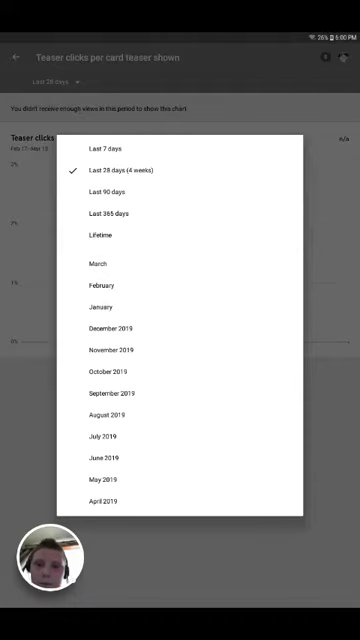
{"action": "left_click", "coordinate": [100, 234]}
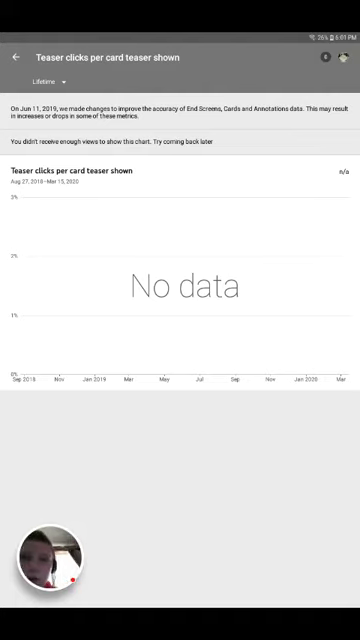
{"action": "left_click", "coordinate": [16, 57]}
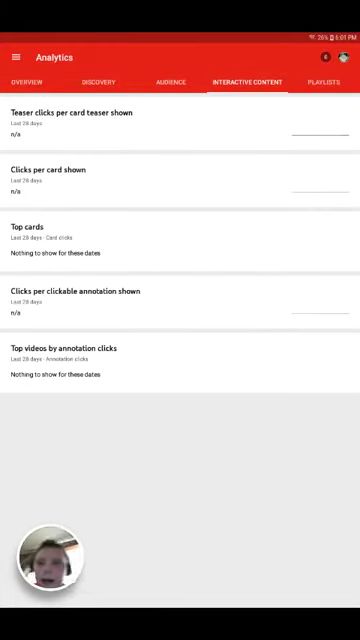
Switch the Clicks per card shown and Top cards reports to the Lifetime range.
{"action": "left_click", "coordinate": [48, 170]}
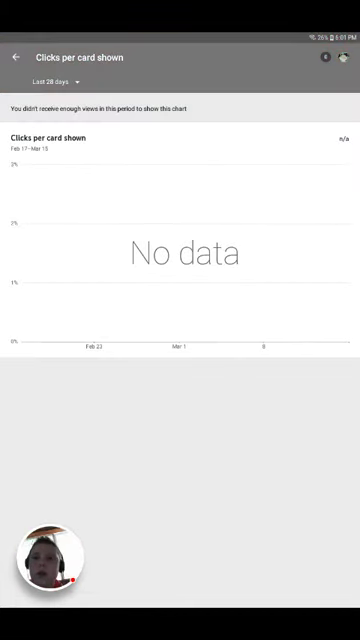
{"action": "left_click", "coordinate": [55, 81]}
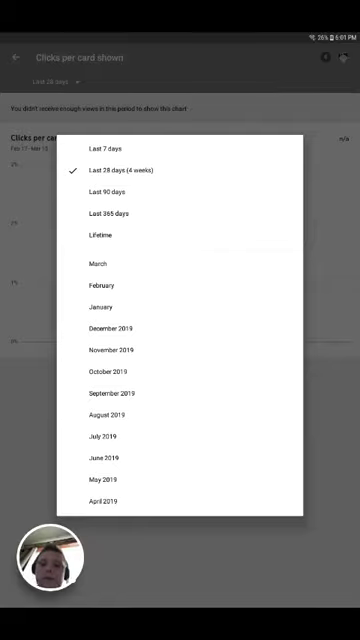
{"action": "left_click", "coordinate": [100, 234]}
{"action": "left_click", "coordinate": [16, 57]}
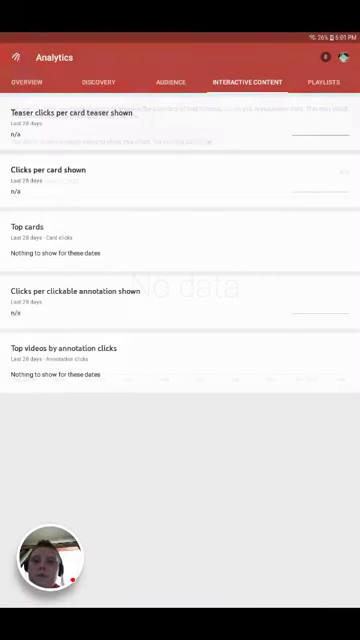
{"action": "left_click", "coordinate": [40, 238]}
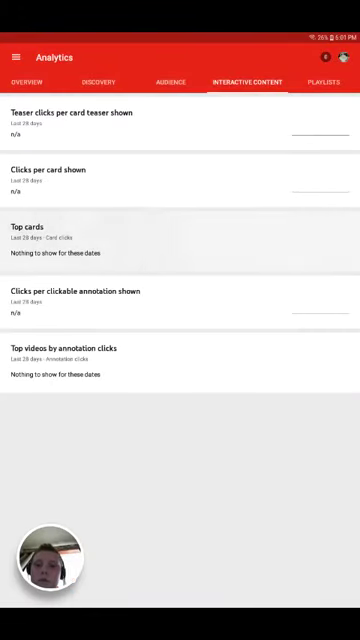
{"action": "left_click", "coordinate": [55, 81]}
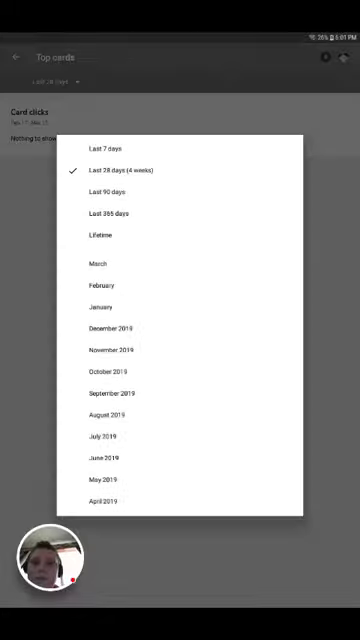
{"action": "left_click", "coordinate": [100, 234]}
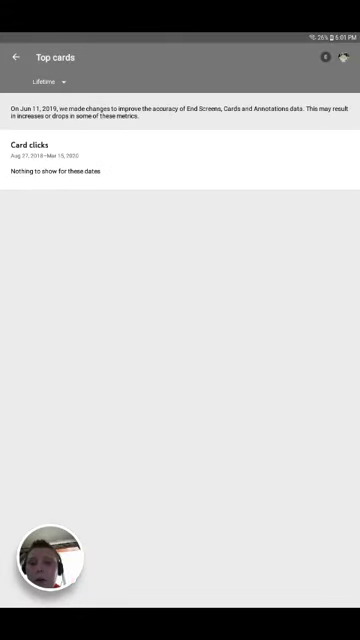
{"action": "left_click", "coordinate": [16, 57]}
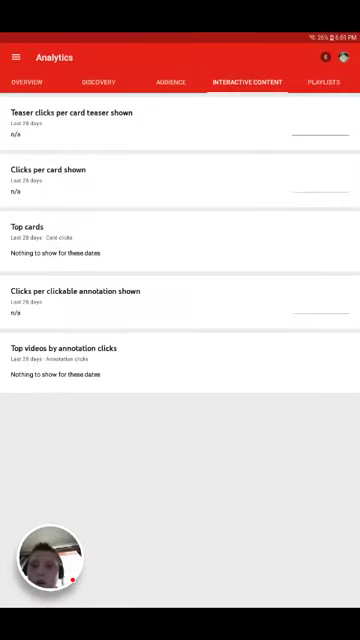
Check both annotation clicks reports, which have nothing to display, then go to Playlists analytics.
{"action": "left_click", "coordinate": [75, 298]}
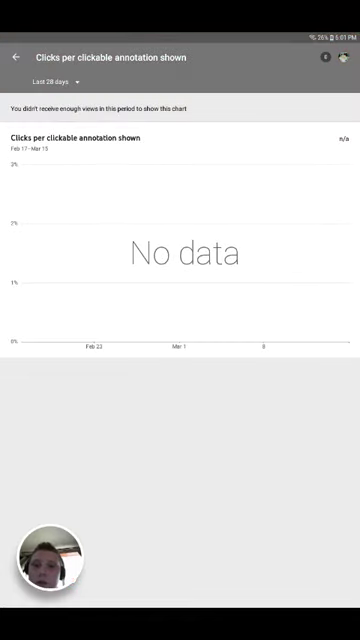
{"action": "left_click", "coordinate": [55, 81]}
{"action": "key", "text": "Escape"}
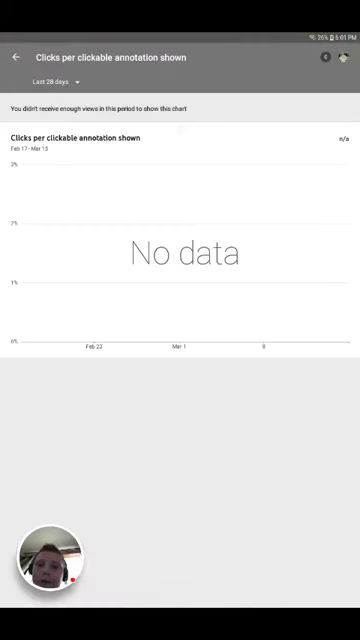
{"action": "left_click", "coordinate": [16, 57]}
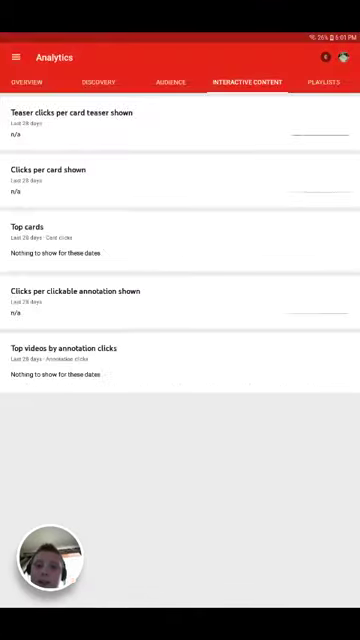
{"action": "left_click", "coordinate": [63, 358]}
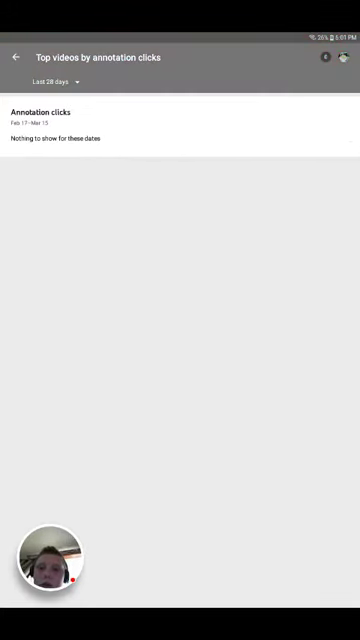
{"action": "left_click", "coordinate": [55, 81]}
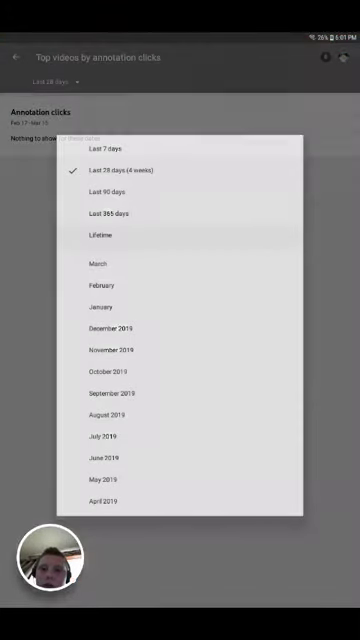
{"action": "key", "text": "Escape"}
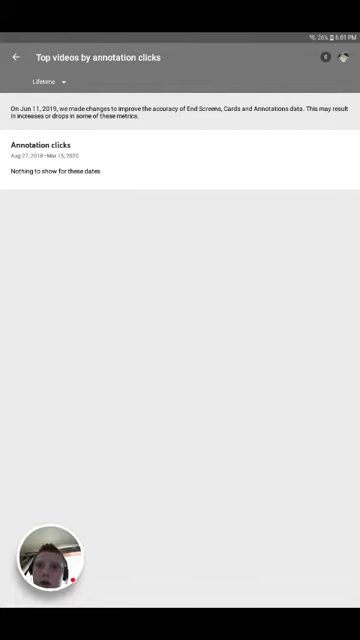
{"action": "left_click", "coordinate": [16, 57]}
{"action": "left_click", "coordinate": [323, 82]}
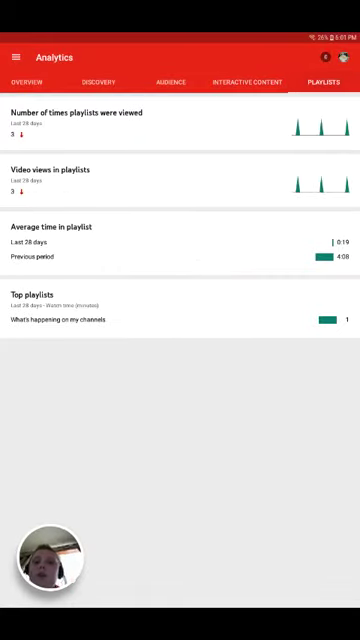
Show the number of playlist views over the Lifetime range.
{"action": "left_click", "coordinate": [100, 122]}
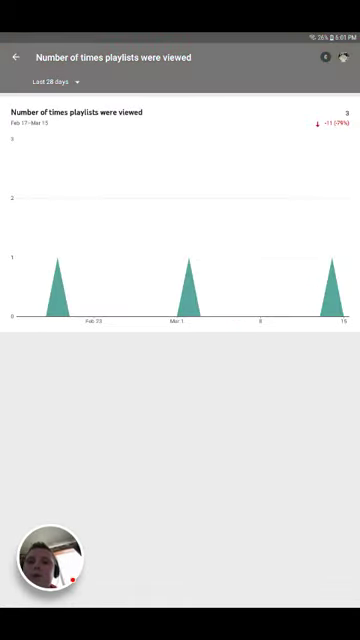
{"action": "left_click", "coordinate": [55, 81]}
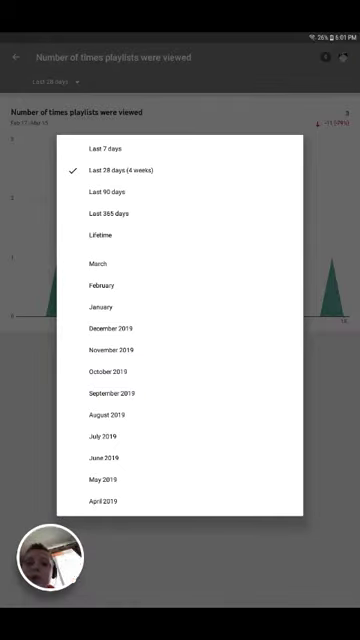
{"action": "left_click", "coordinate": [100, 235]}
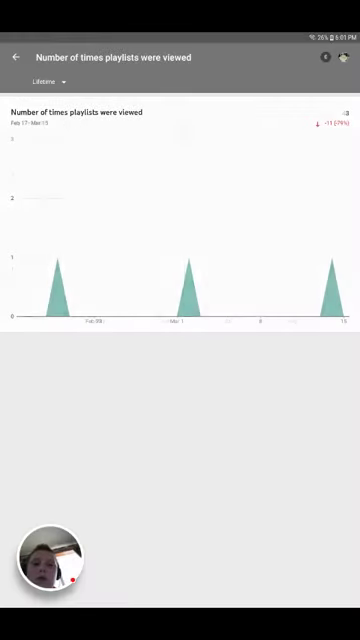
{"action": "left_click", "coordinate": [15, 57]}
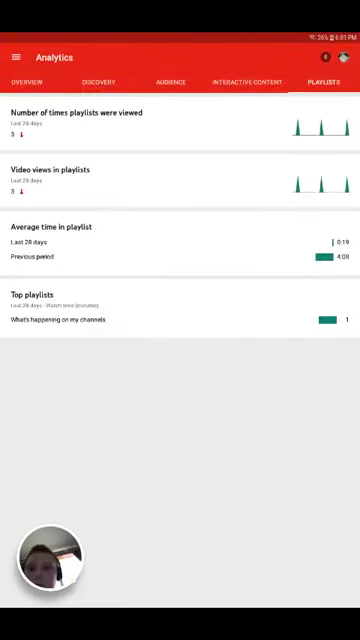
Show lifetime video views in playlists (98).
{"action": "left_click", "coordinate": [100, 178]}
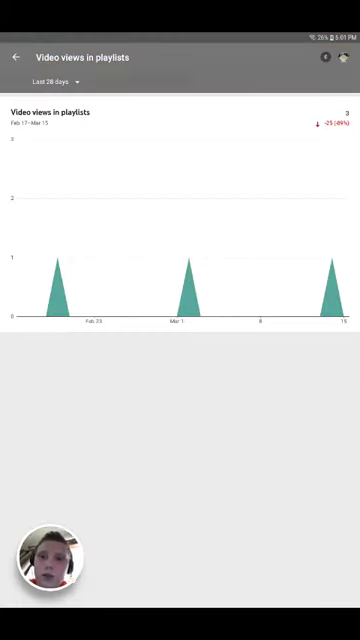
{"action": "left_click", "coordinate": [55, 81]}
{"action": "left_click", "coordinate": [100, 235]}
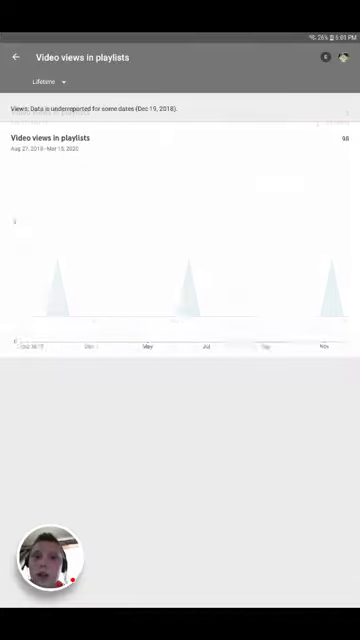
{"action": "left_click", "coordinate": [15, 57]}
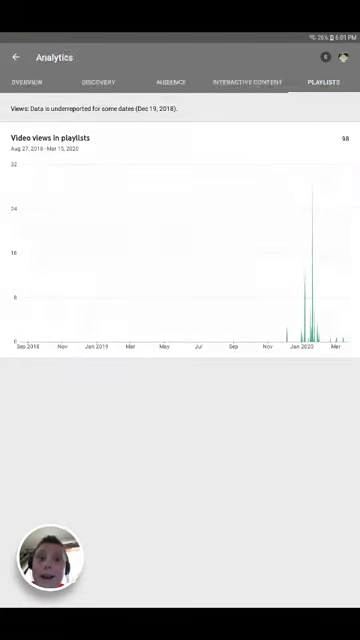
Show lifetime average time in playlist (2:59).
{"action": "left_click", "coordinate": [51, 240]}
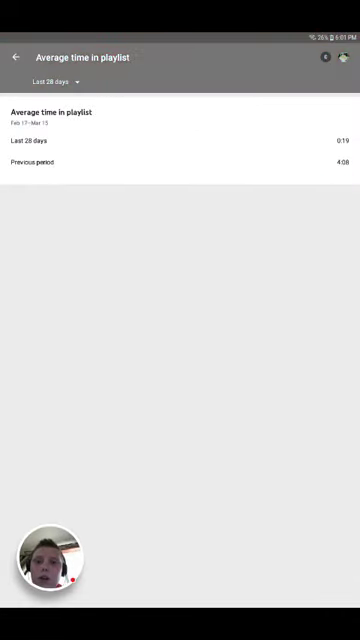
{"action": "left_click", "coordinate": [55, 81]}
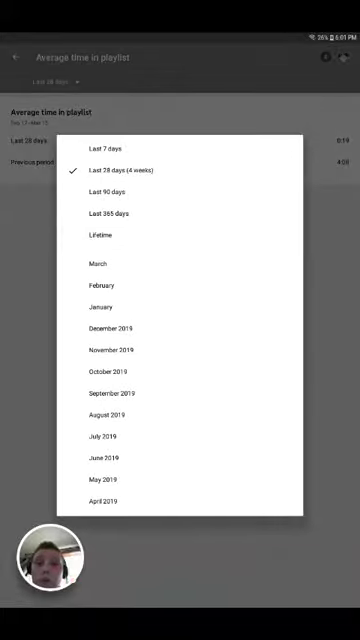
{"action": "left_click", "coordinate": [121, 169]}
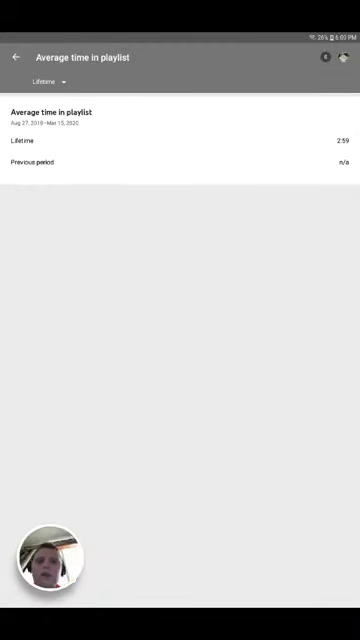
{"action": "left_click", "coordinate": [16, 57]}
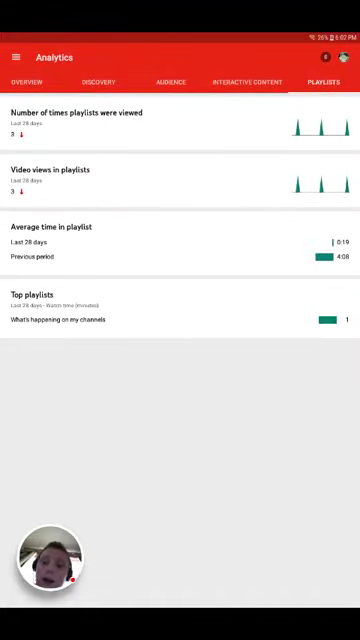
{"action": "left_click", "coordinate": [60, 305]}
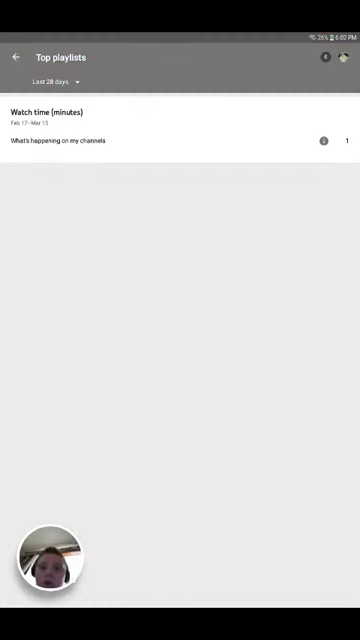
{"action": "left_click", "coordinate": [55, 81]}
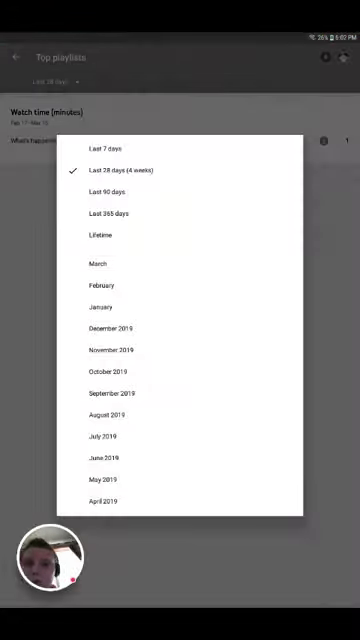
{"action": "left_click", "coordinate": [121, 170]}
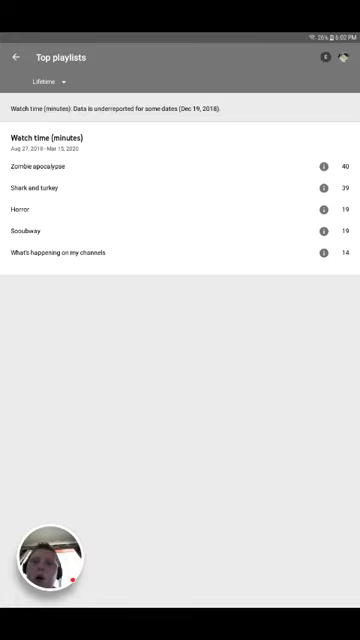
{"action": "left_click", "coordinate": [15, 57]}
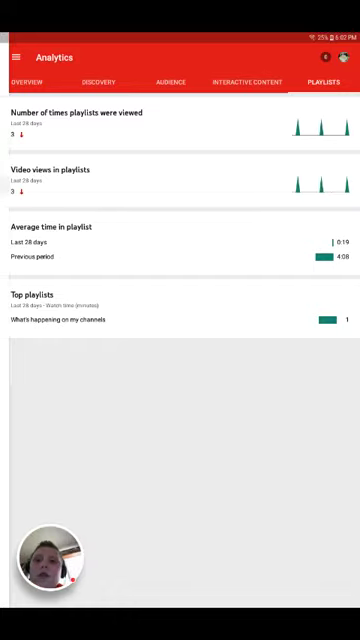
{"action": "left_click", "coordinate": [16, 57]}
Open the channel's comments and filter them to Held for review, which is empty.
{"action": "left_click", "coordinate": [180, 128]}
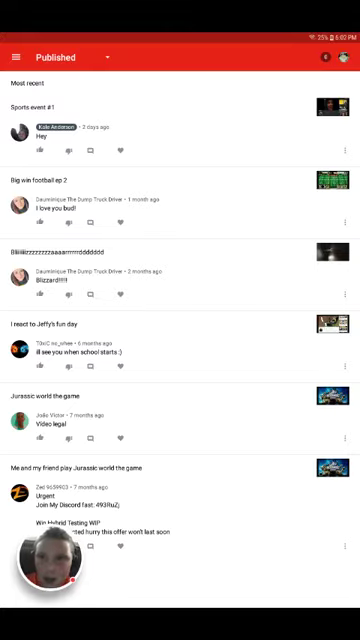
{"action": "left_click", "coordinate": [16, 57]}
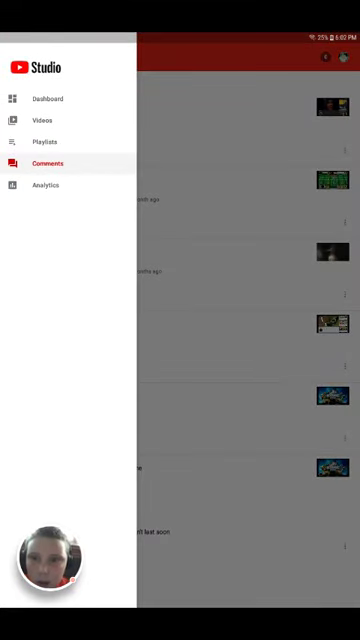
{"action": "left_click", "coordinate": [250, 320]}
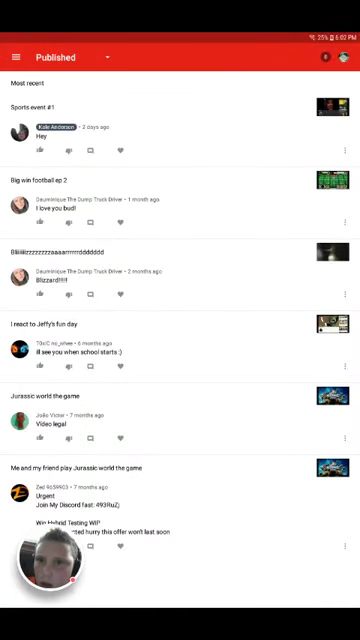
{"action": "left_click", "coordinate": [70, 57]}
{"action": "left_click", "coordinate": [63, 75]}
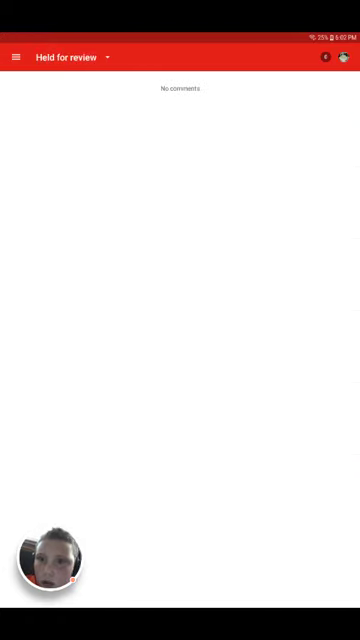
Filter comments to Likely spam, also empty, then go to the Playlists page.
{"action": "left_click", "coordinate": [70, 57]}
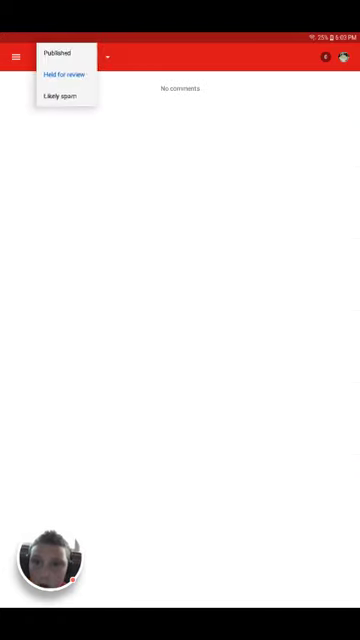
{"action": "left_click", "coordinate": [60, 96]}
{"action": "left_click", "coordinate": [15, 57]}
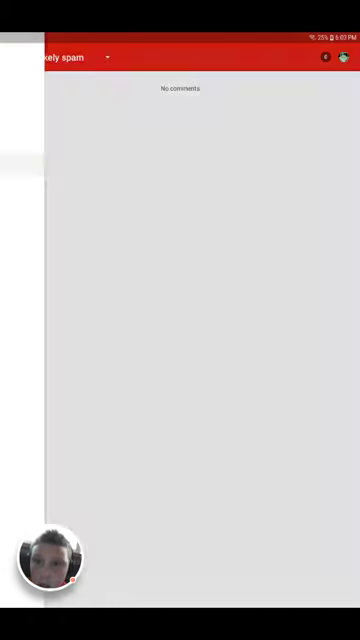
{"action": "left_click", "coordinate": [250, 300]}
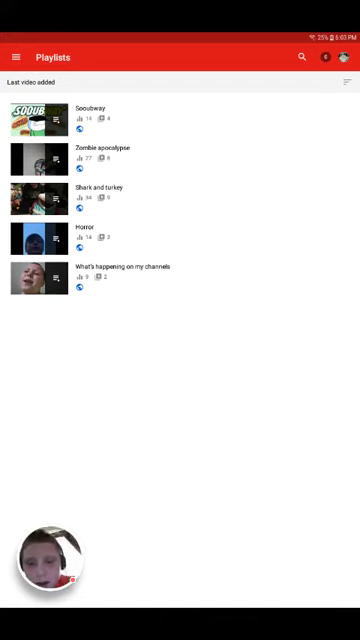
Show All videos and open 'Hide and seek #8 I was cheating' (Upload failed: Duplicate upload).
{"action": "left_click", "coordinate": [15, 57]}
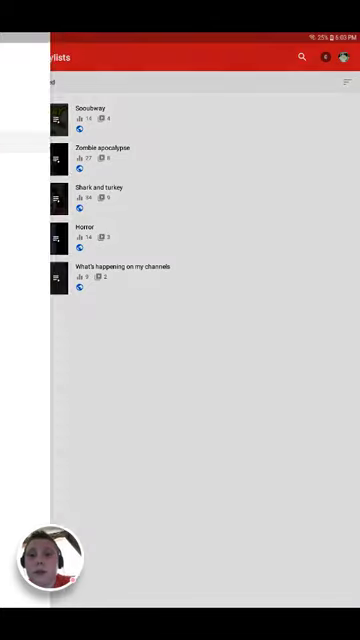
{"action": "left_click", "coordinate": [250, 300]}
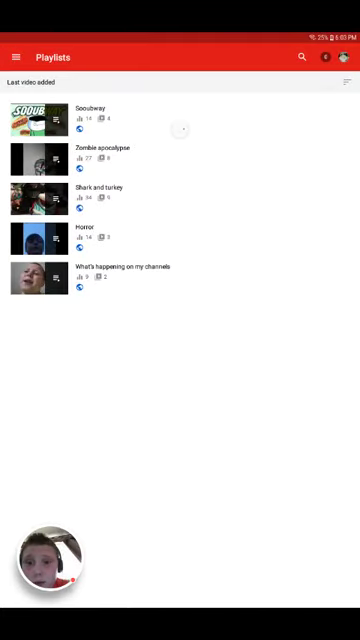
{"action": "key", "text": "Escape"}
{"action": "scroll", "coordinate": [180, 340], "scroll_direction": "down", "scroll_amount": 3}
{"action": "scroll", "coordinate": [180, 340], "scroll_direction": "down", "scroll_amount": 8}
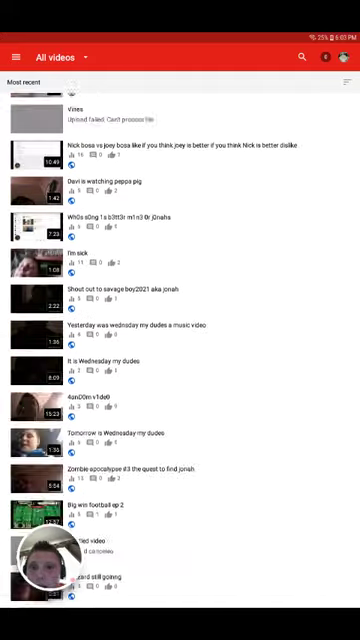
{"action": "scroll", "coordinate": [180, 340], "scroll_direction": "up", "scroll_amount": 10}
{"action": "scroll", "coordinate": [120, 220], "scroll_direction": "down", "scroll_amount": 1}
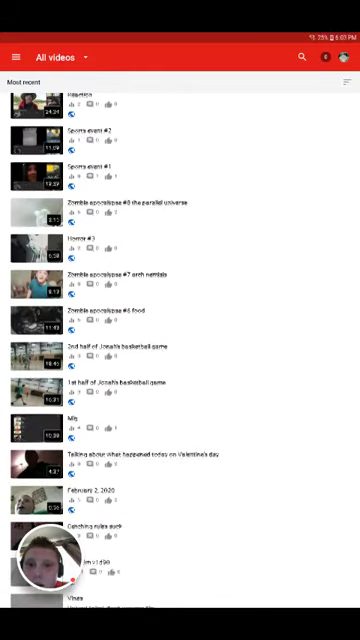
{"action": "scroll", "coordinate": [120, 220], "scroll_direction": "up", "scroll_amount": 1}
{"action": "scroll", "coordinate": [180, 340], "scroll_direction": "down", "scroll_amount": 5}
{"action": "scroll", "coordinate": [180, 340], "scroll_direction": "down", "scroll_amount": 10}
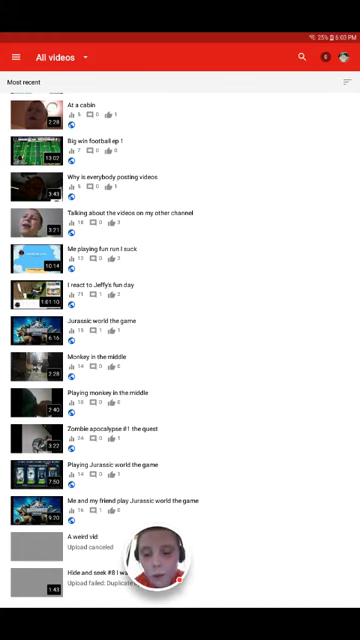
{"action": "left_click", "coordinate": [80, 580]}
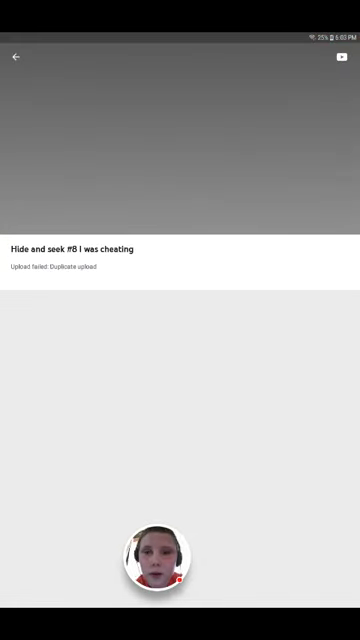
{"action": "left_click", "coordinate": [15, 57]}
{"action": "scroll", "coordinate": [180, 330], "scroll_direction": "down", "scroll_amount": 1}
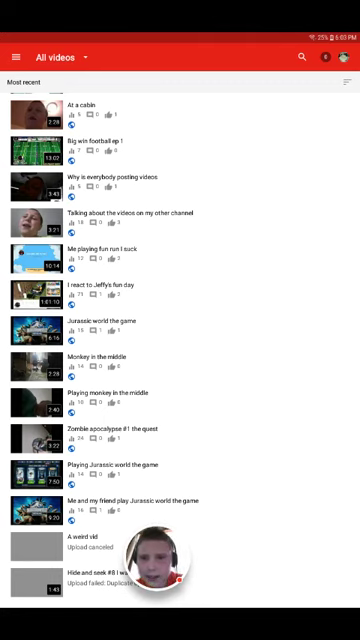
{"action": "scroll", "coordinate": [180, 320], "scroll_direction": "up", "scroll_amount": 1}
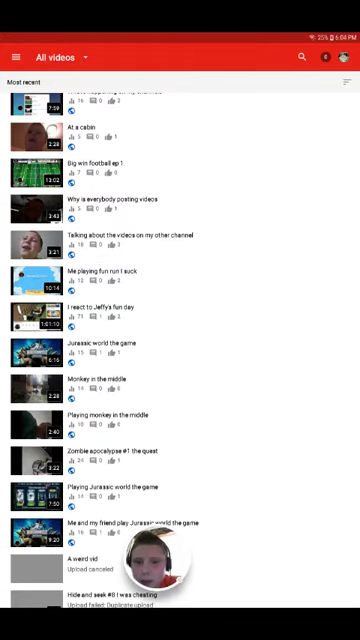
{"action": "scroll", "coordinate": [180, 320], "scroll_direction": "up", "scroll_amount": 1}
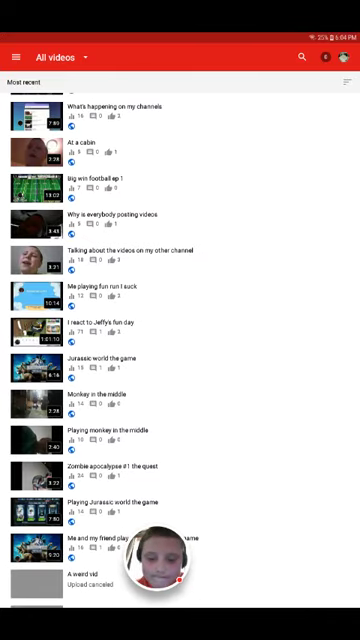
{"action": "scroll", "coordinate": [180, 320], "scroll_direction": "down", "scroll_amount": 2}
{"action": "scroll", "coordinate": [180, 320], "scroll_direction": "up", "scroll_amount": 4}
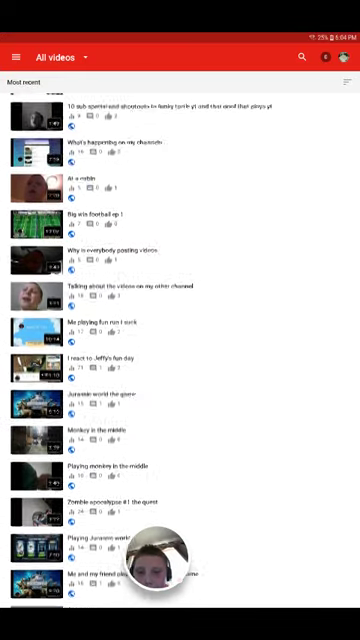
{"action": "scroll", "coordinate": [180, 320], "scroll_direction": "up", "scroll_amount": 2}
{"action": "scroll", "coordinate": [180, 320], "scroll_direction": "up", "scroll_amount": 1}
{"action": "scroll", "coordinate": [180, 320], "scroll_direction": "up", "scroll_amount": 1}
{"action": "scroll", "coordinate": [180, 320], "scroll_direction": "up", "scroll_amount": 1}
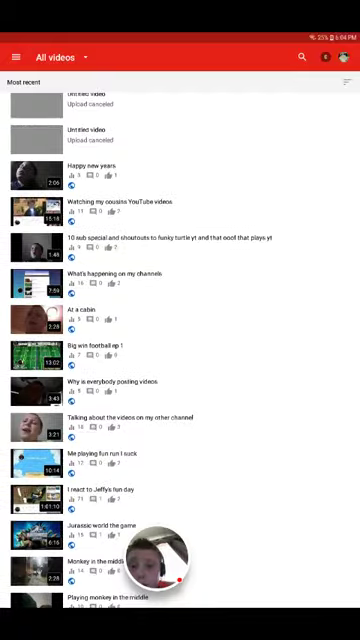
{"action": "scroll", "coordinate": [180, 320], "scroll_direction": "up", "scroll_amount": 1}
{"action": "scroll", "coordinate": [180, 320], "scroll_direction": "up", "scroll_amount": 1}
{"action": "scroll", "coordinate": [180, 320], "scroll_direction": "up", "scroll_amount": 1}
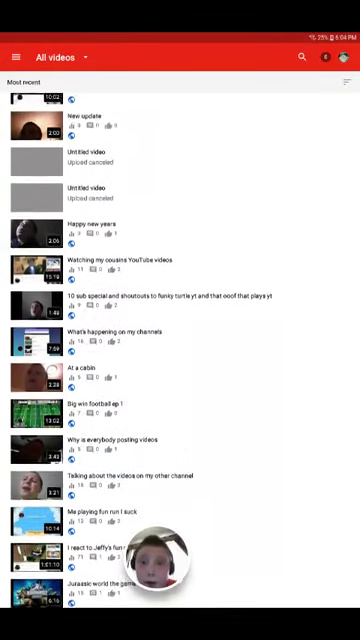
{"action": "scroll", "coordinate": [180, 320], "scroll_direction": "down", "scroll_amount": 1}
{"action": "scroll", "coordinate": [180, 320], "scroll_direction": "up", "scroll_amount": 1}
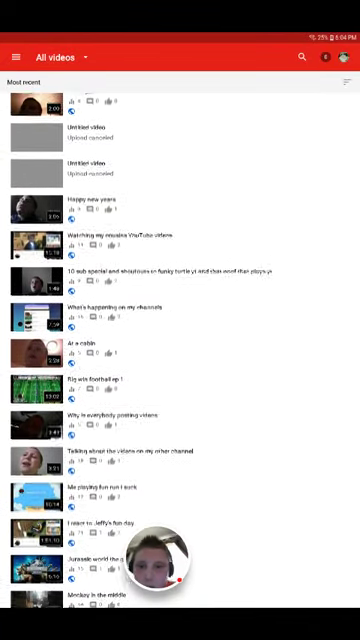
{"action": "scroll", "coordinate": [180, 320], "scroll_direction": "up", "scroll_amount": 3}
{"action": "scroll", "coordinate": [180, 320], "scroll_direction": "up", "scroll_amount": 1}
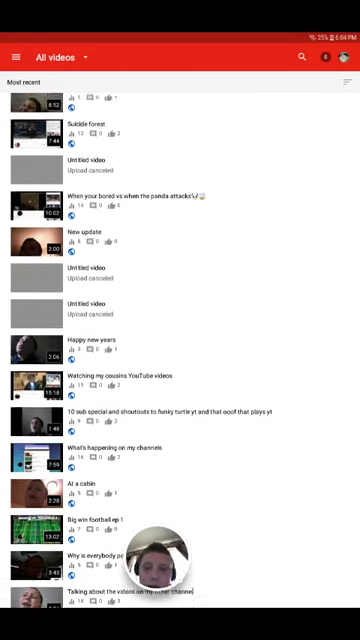
{"action": "scroll", "coordinate": [180, 320], "scroll_direction": "up", "scroll_amount": 2}
{"action": "scroll", "coordinate": [180, 320], "scroll_direction": "up", "scroll_amount": 2}
{"action": "scroll", "coordinate": [180, 320], "scroll_direction": "up", "scroll_amount": 5}
{"action": "scroll", "coordinate": [180, 320], "scroll_direction": "up", "scroll_amount": 3}
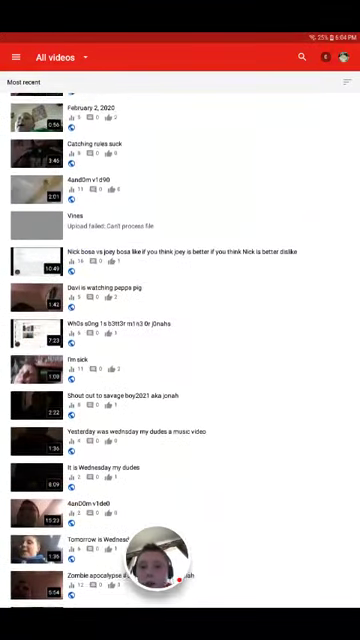
{"action": "scroll", "coordinate": [180, 320], "scroll_direction": "up", "scroll_amount": 1}
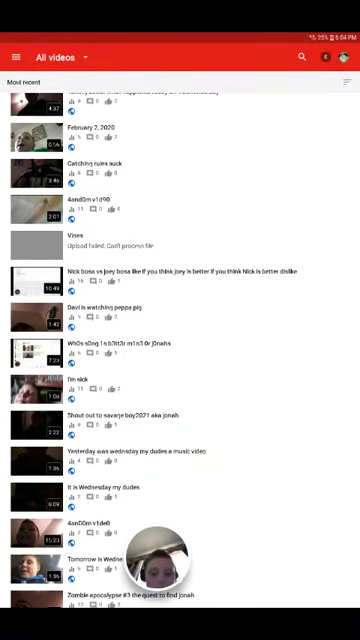